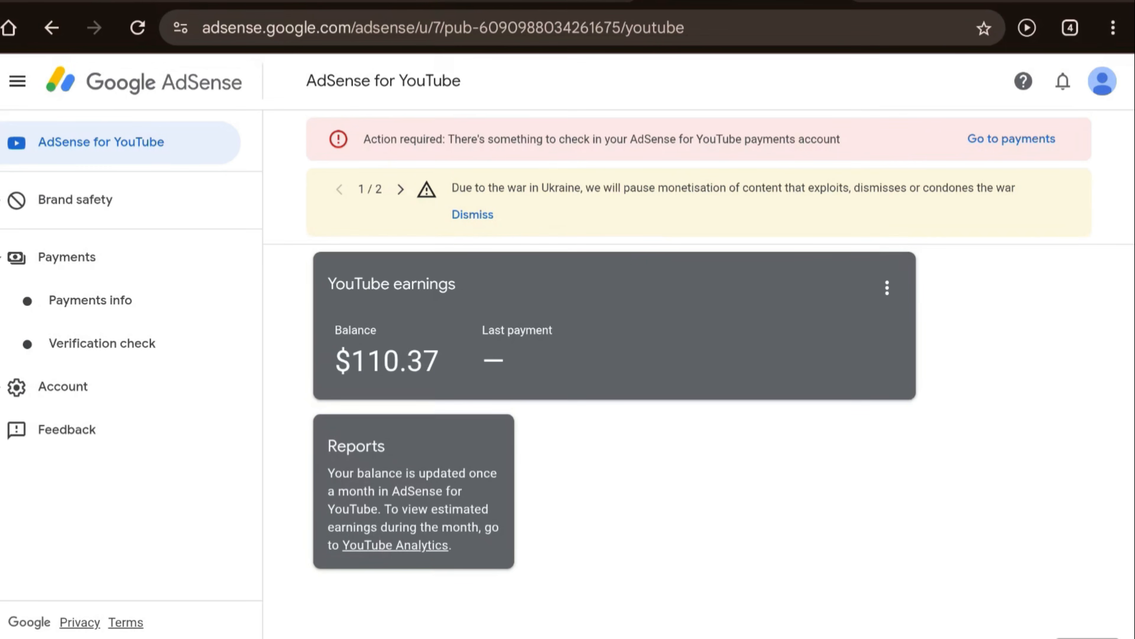
Search the web for "Google adsense login" and open the AdSense for YouTube account.
left_click(1021, 143)
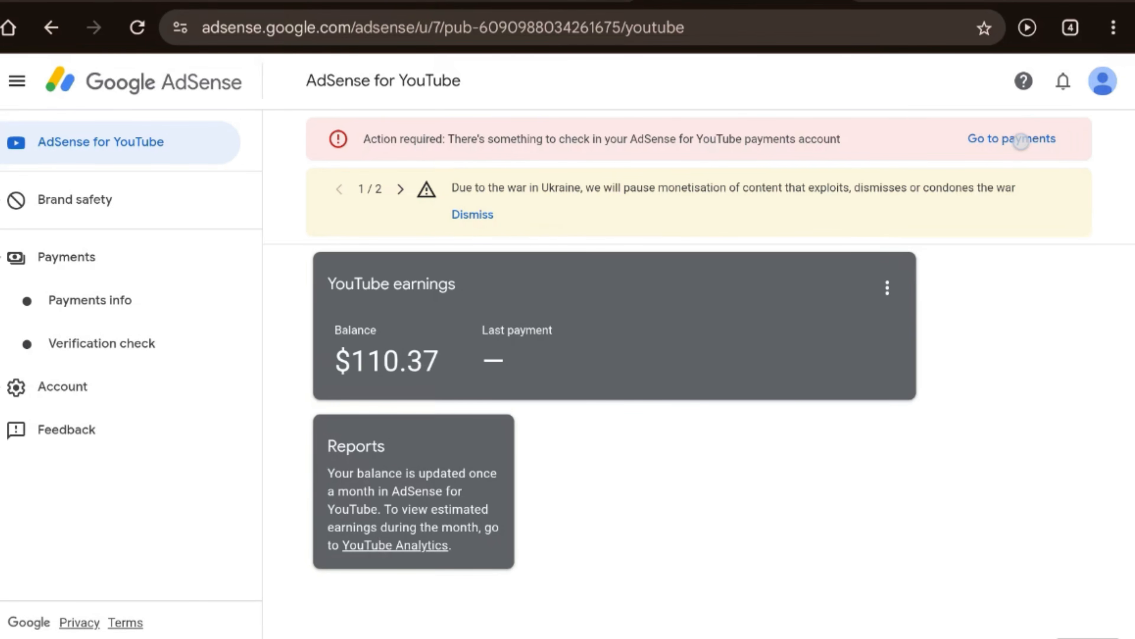
left_click(505, 29)
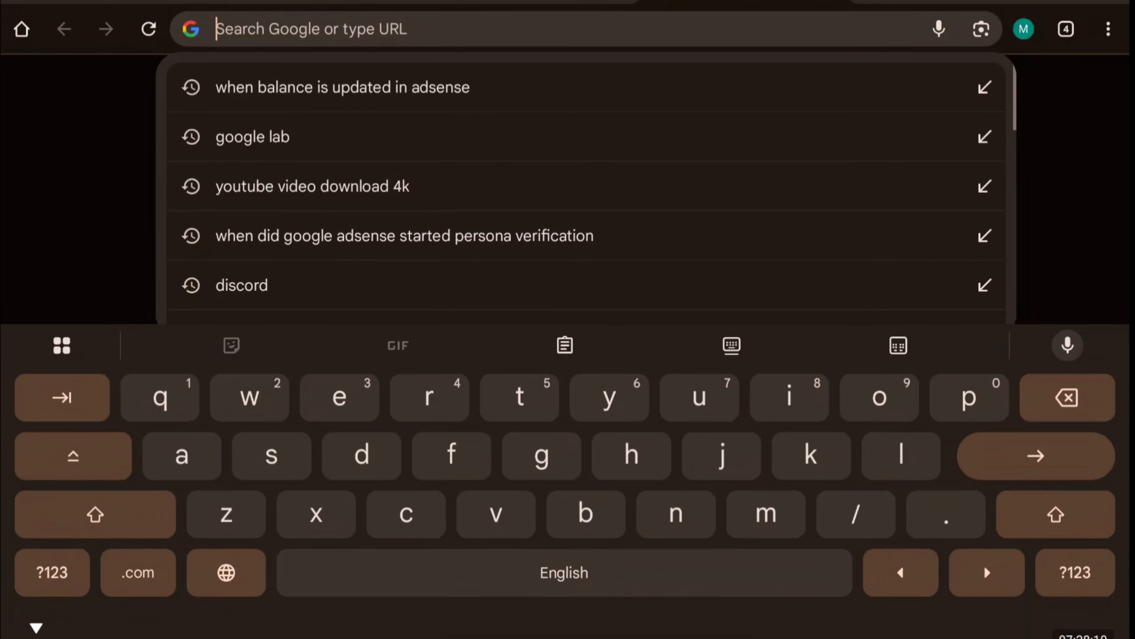
type("googl")
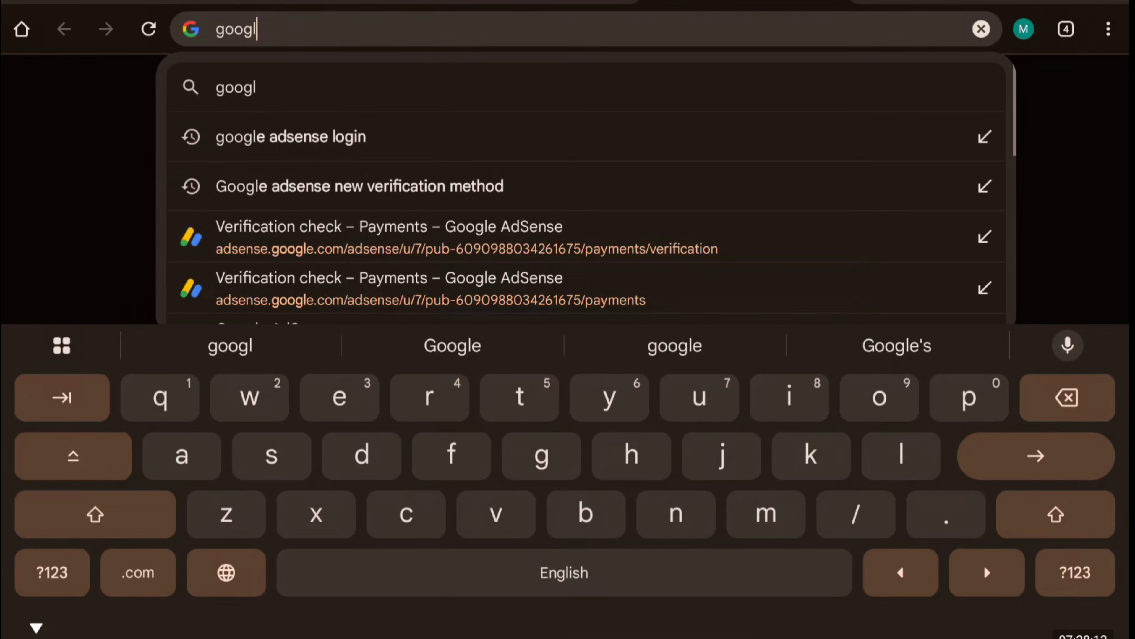
left_click(452, 345)
type("adse")
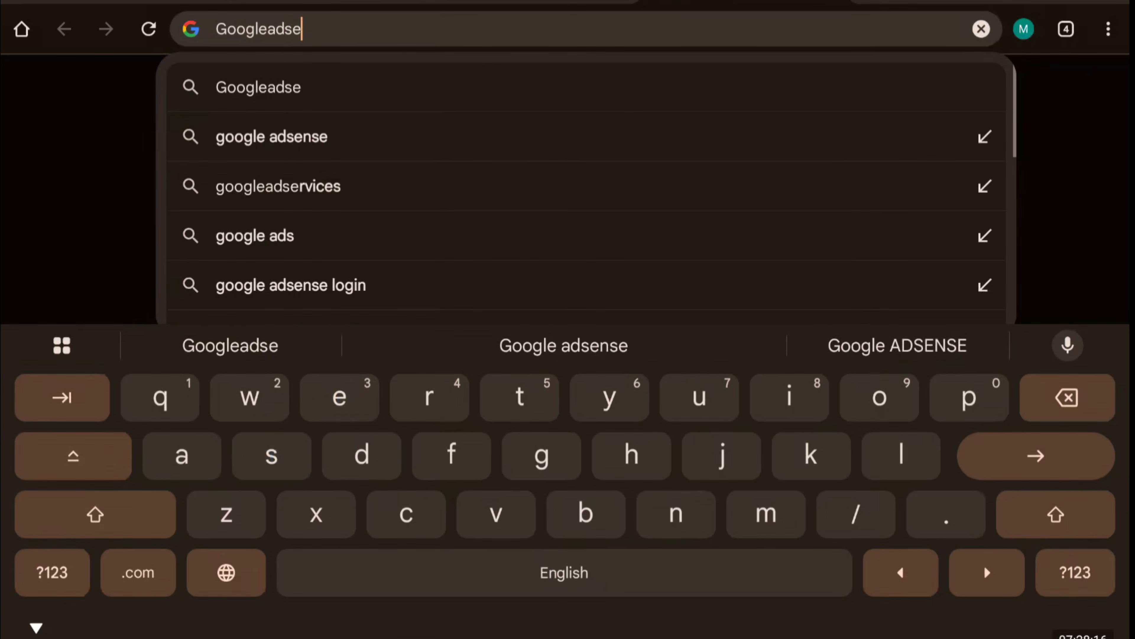
left_click(563, 345)
type("login")
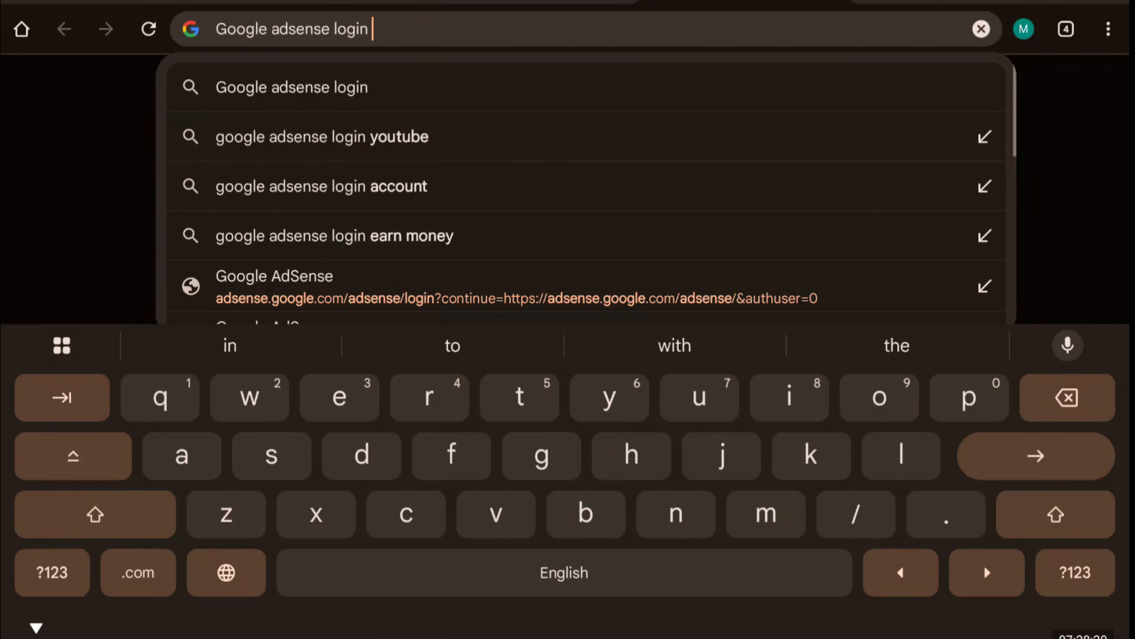
left_click(444, 81)
left_click(269, 356)
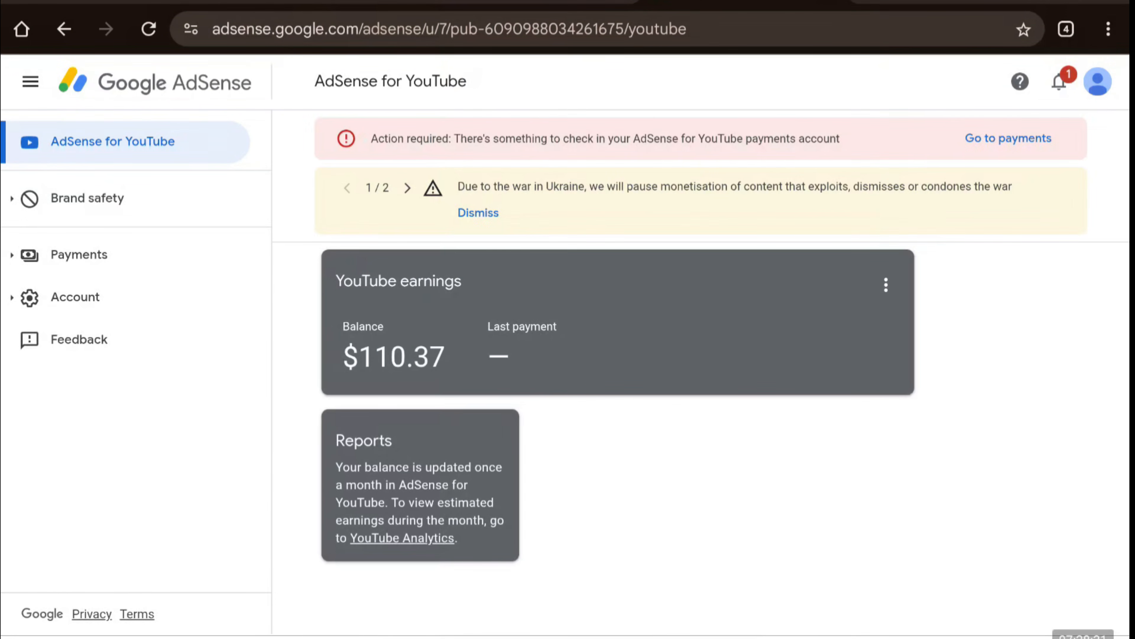
Check the account notifications and open the payments account's settings from the payments info.
left_click(1059, 82)
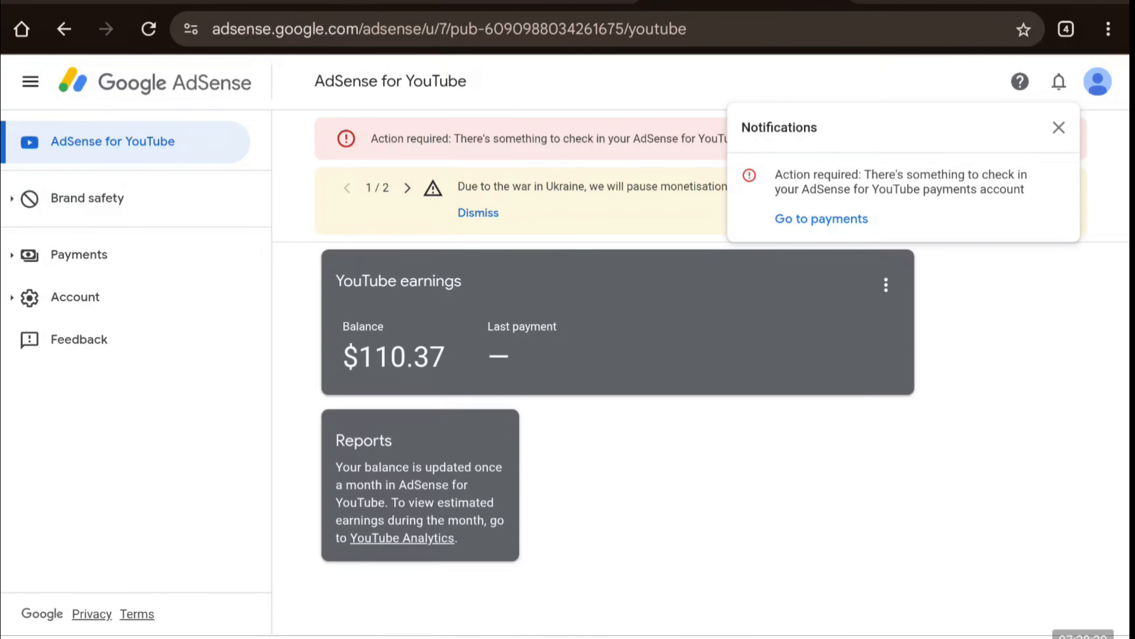
left_click(1059, 82)
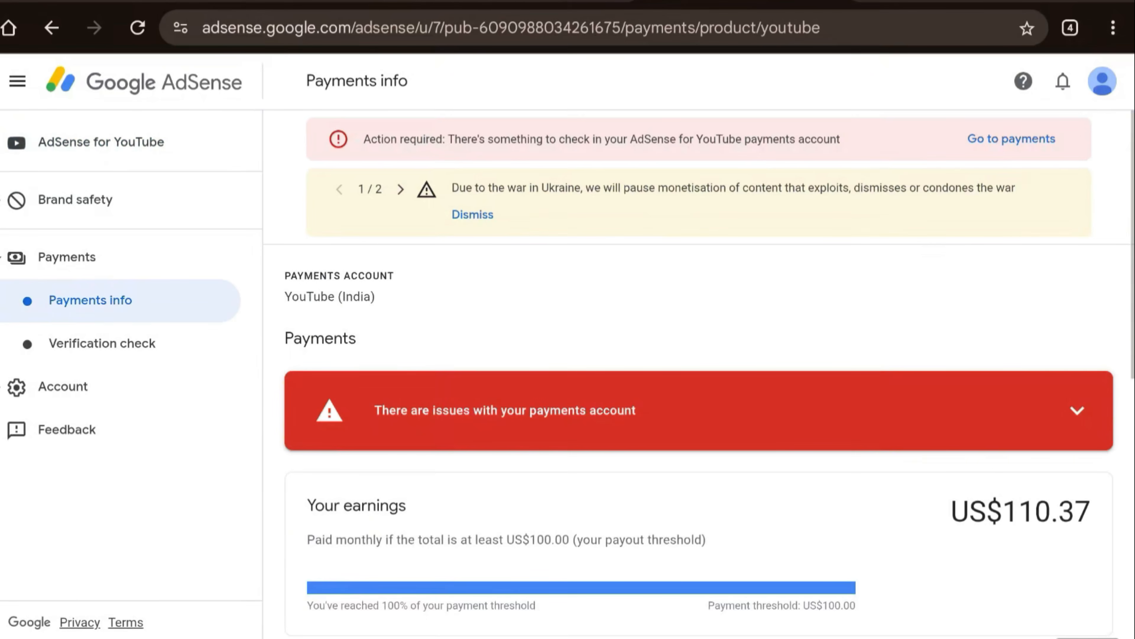
scroll(866, 328, "down", 6)
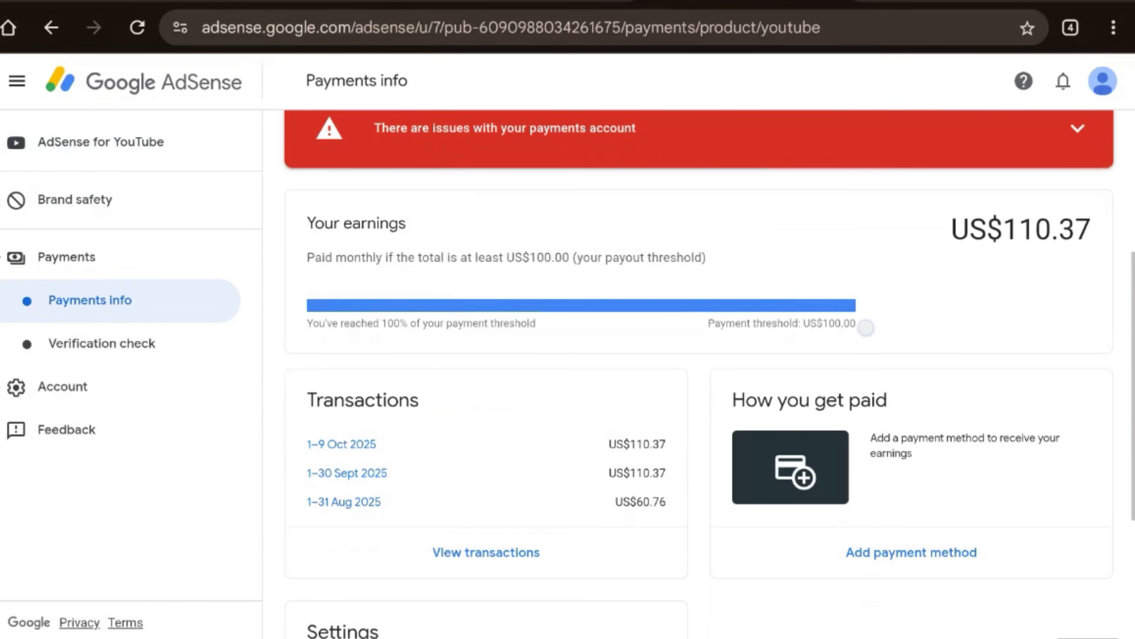
scroll(865, 327, "down", 5)
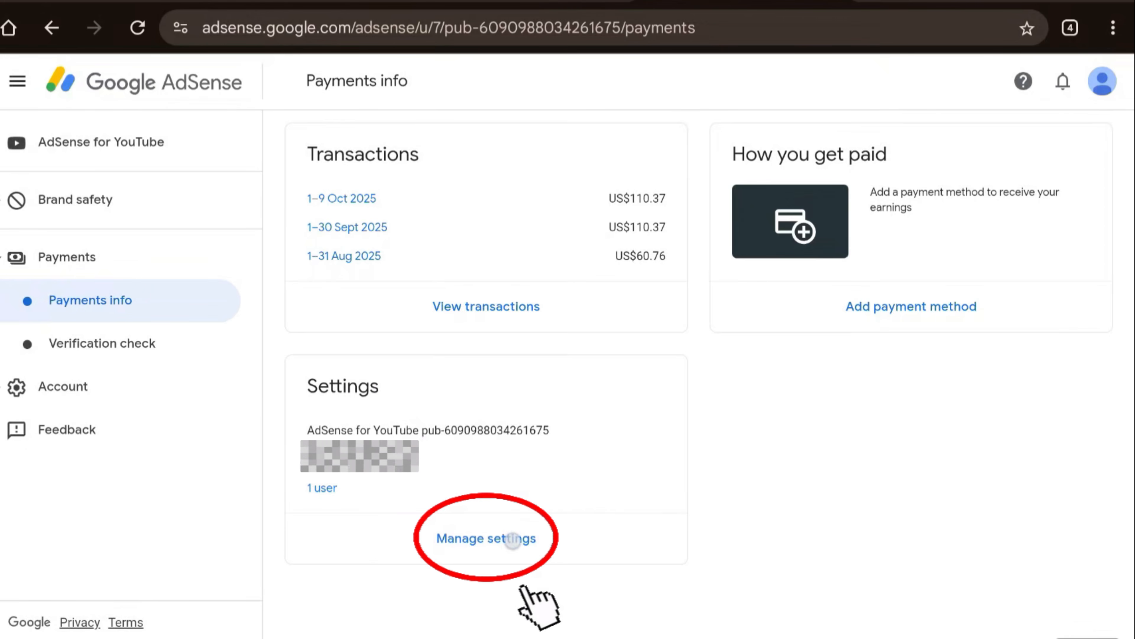
left_click(485, 538)
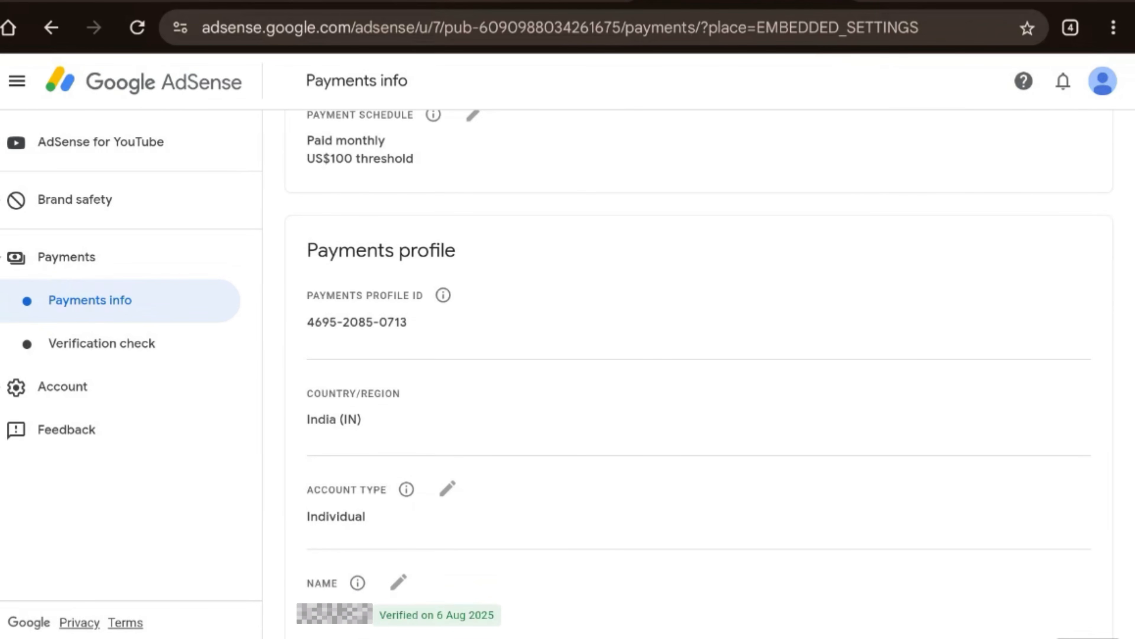
Open the United States tax info management in the payments profile and start a new tax form.
scroll(697, 371, "down", 5)
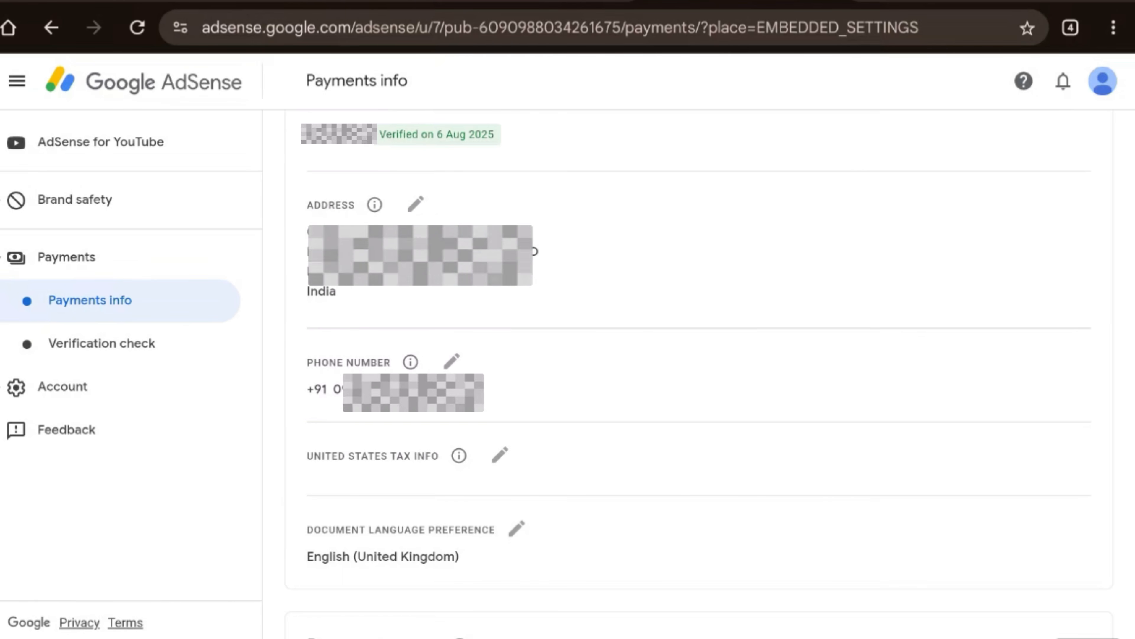
left_click(500, 455)
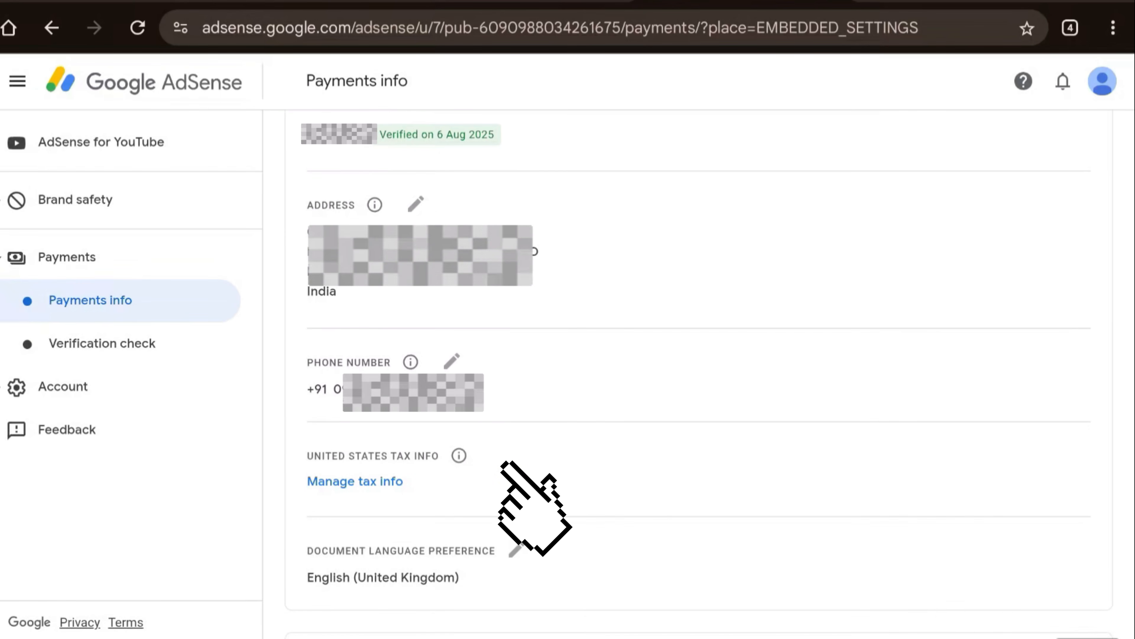
left_click(372, 488)
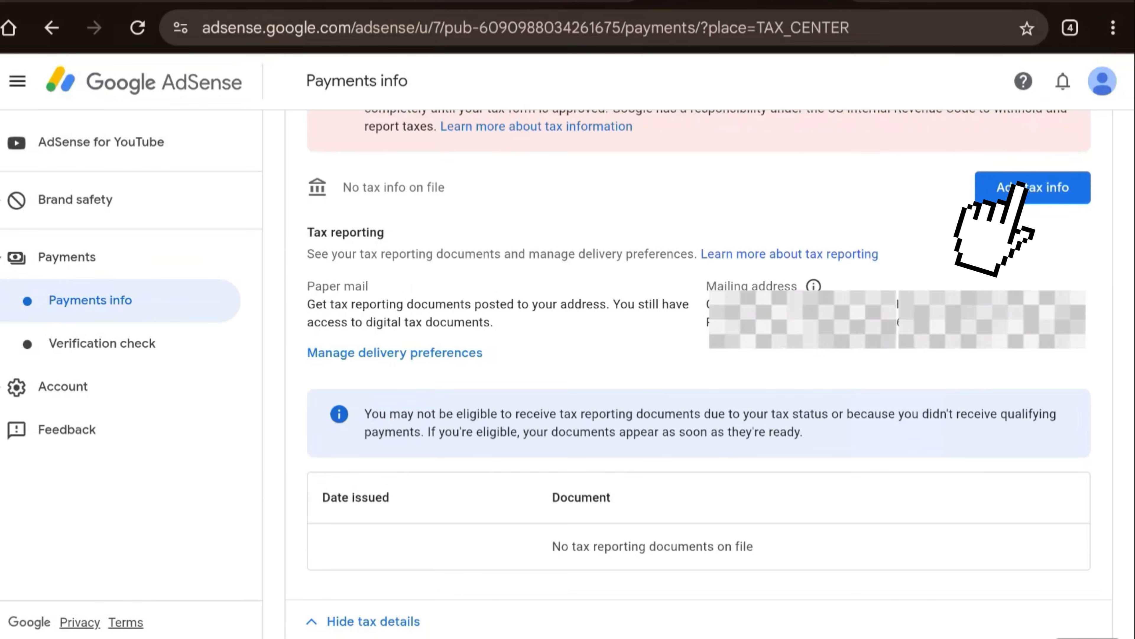
left_click(1043, 188)
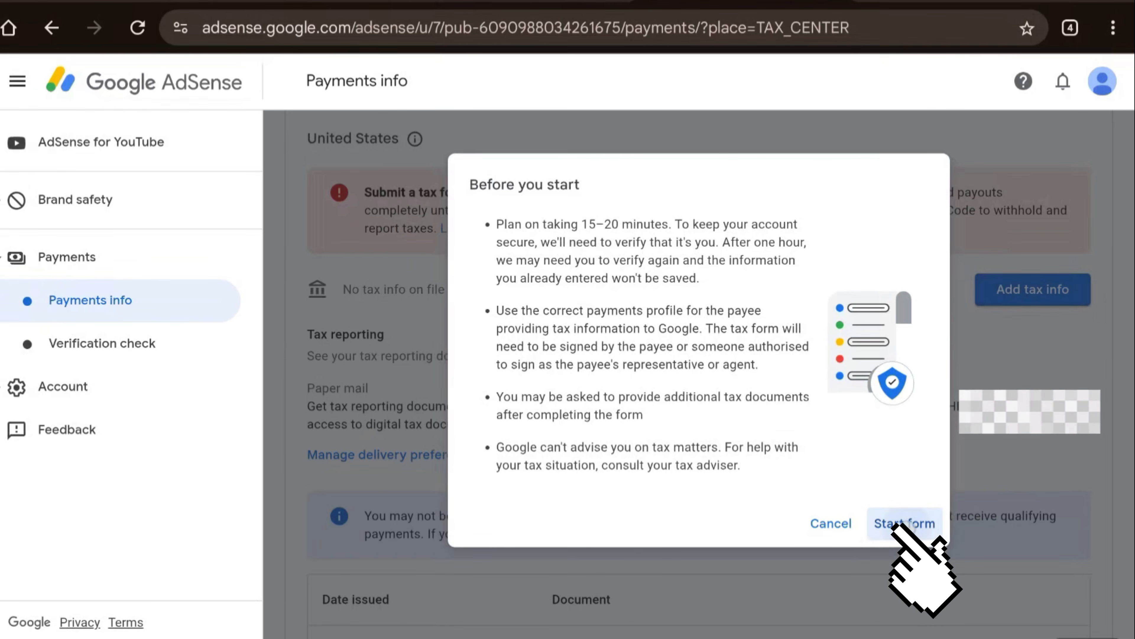
left_click(904, 523)
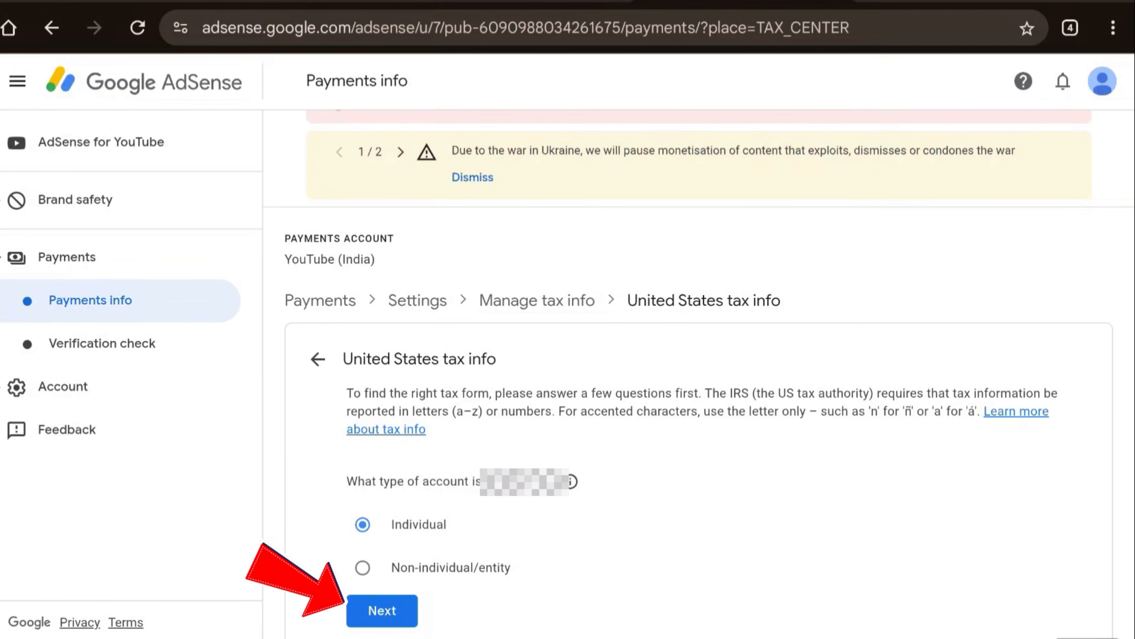
Declare an Individual account that is not a US citizen or resident, choose W-8BEN, and start the form.
left_click(382, 611)
scroll(690, 373, "down", 3)
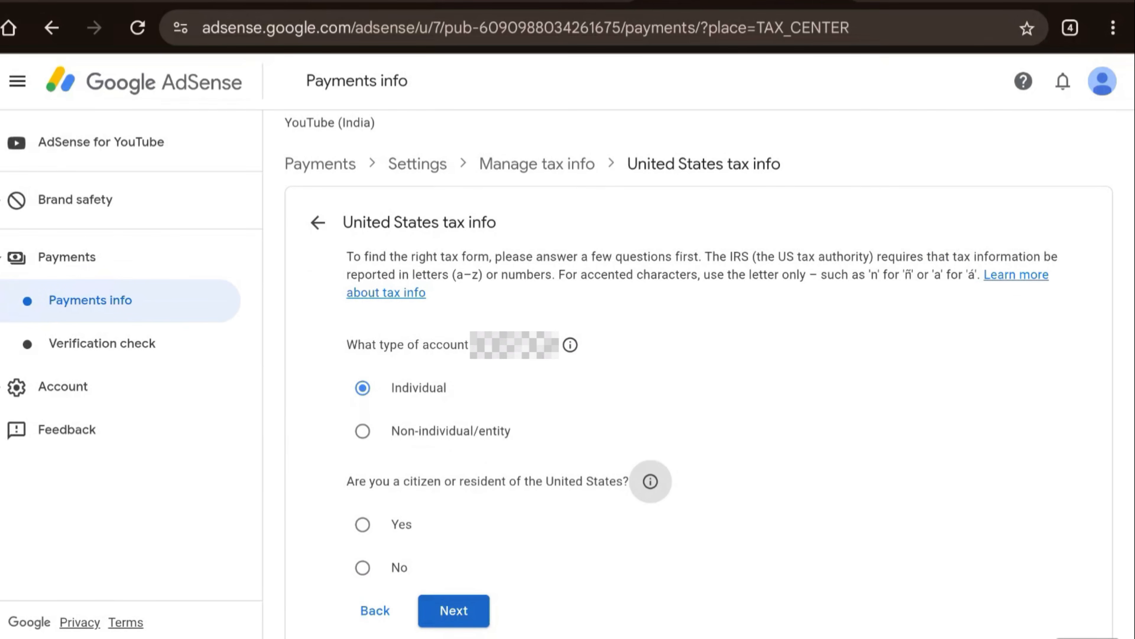
left_click(364, 568)
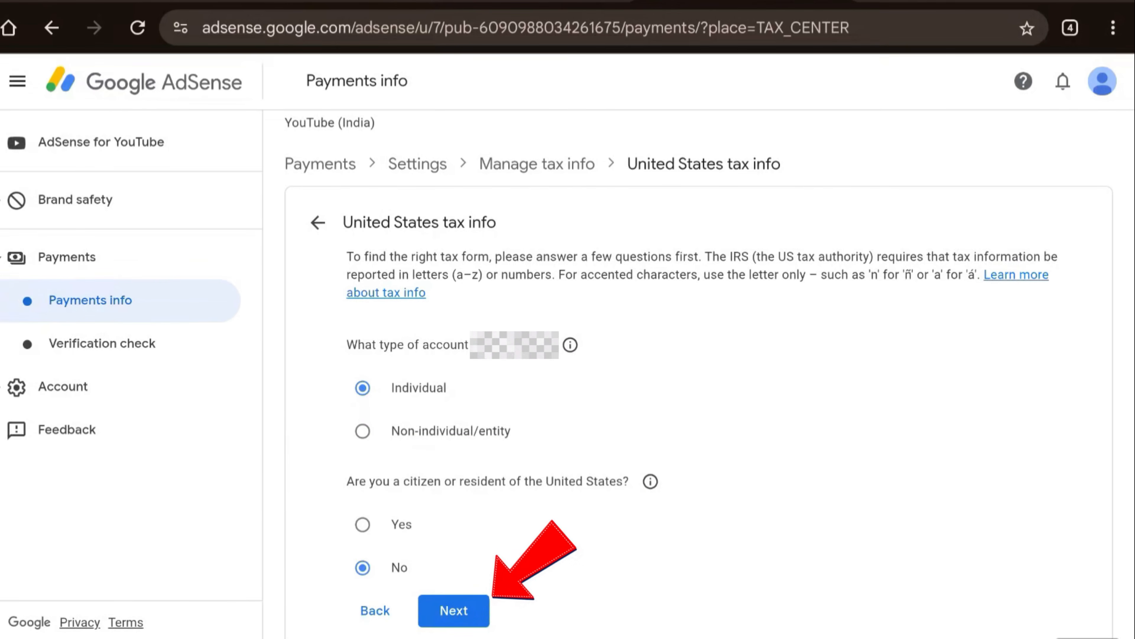
left_click(454, 610)
scroll(613, 214, "down", 3)
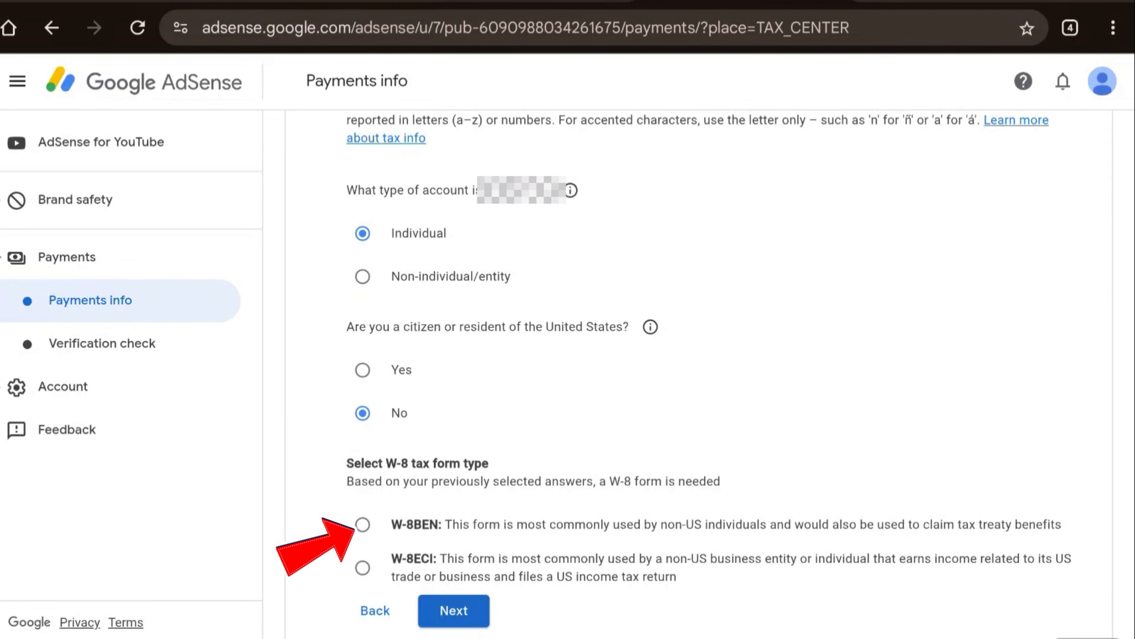
left_click(362, 525)
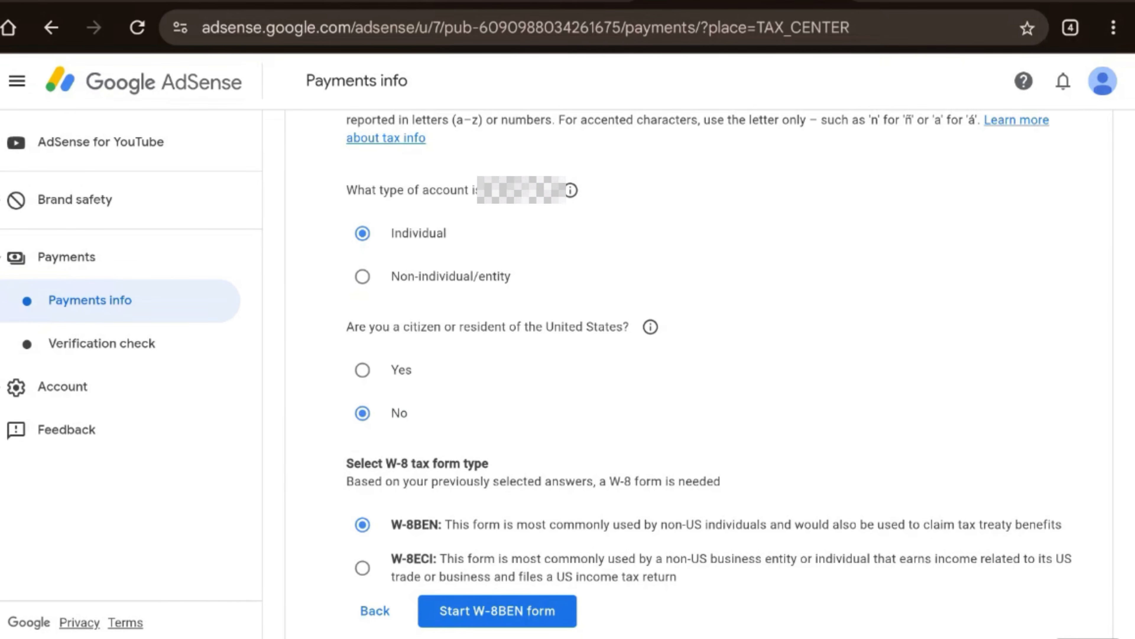
left_click(564, 606)
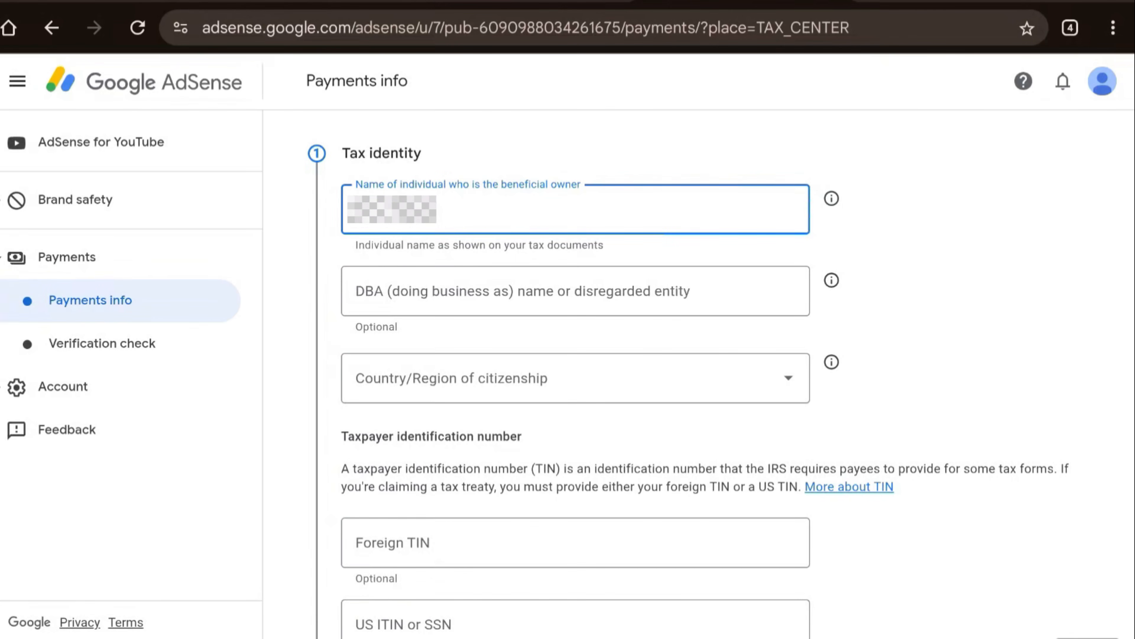
Complete the tax identity section with India as country of citizenship and the foreign TIN, and continue to the address section.
left_click(576, 378)
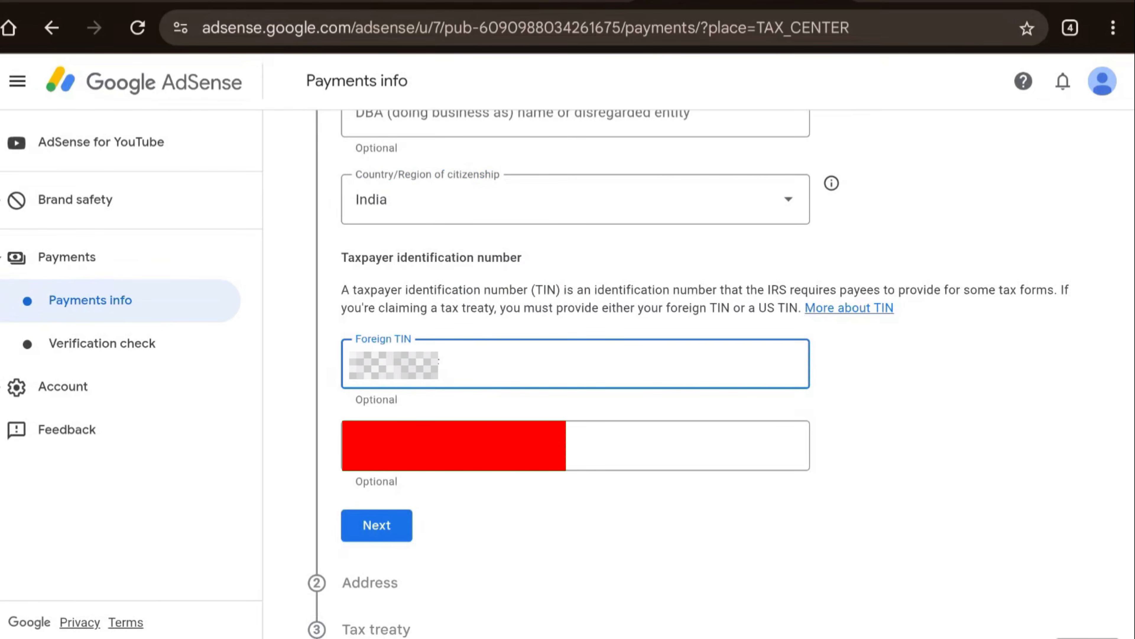
left_click(390, 528)
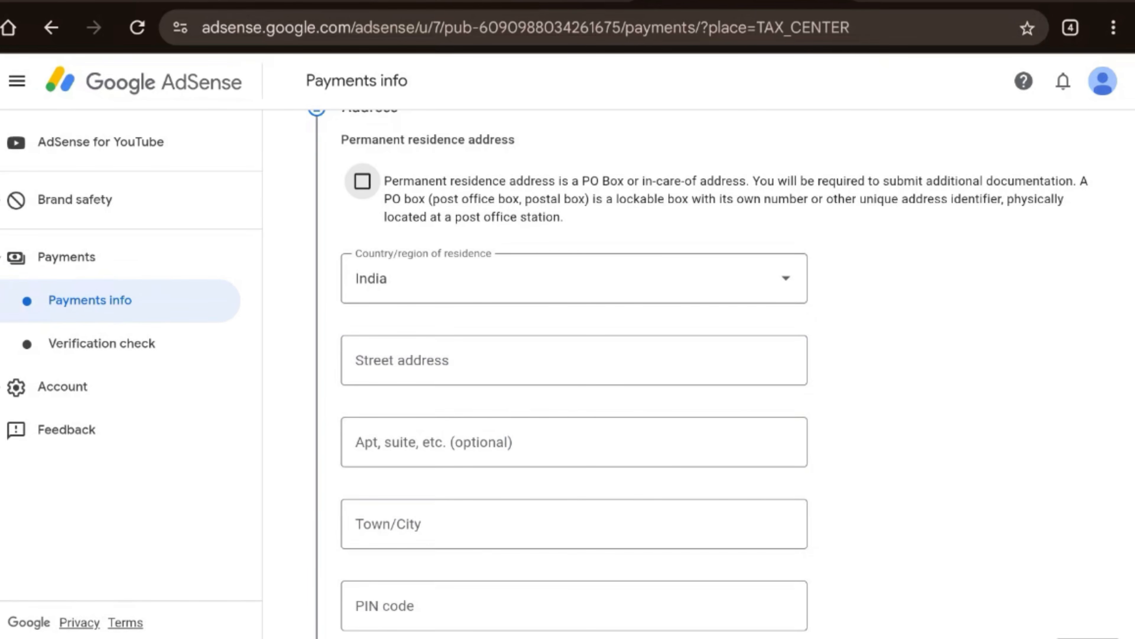
Fill in the permanent residence and mailing addresses and continue to the tax treaty section.
scroll(654, 264, "down", 10)
scroll(634, 479, "up", 5)
scroll(639, 417, "down", 2)
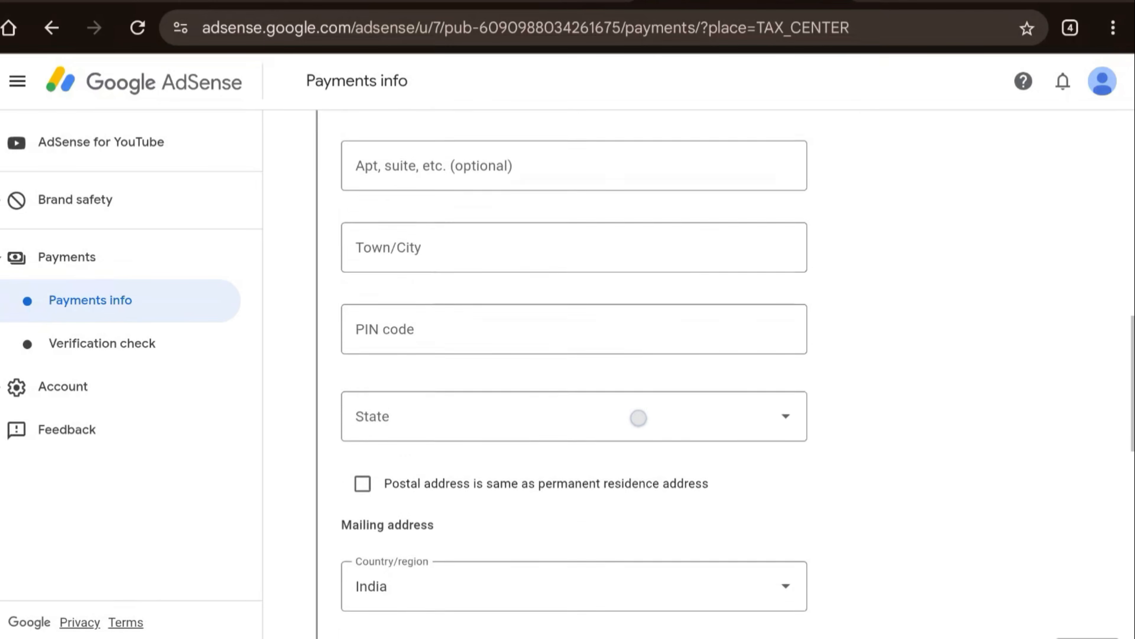
scroll(639, 417, "down", 3)
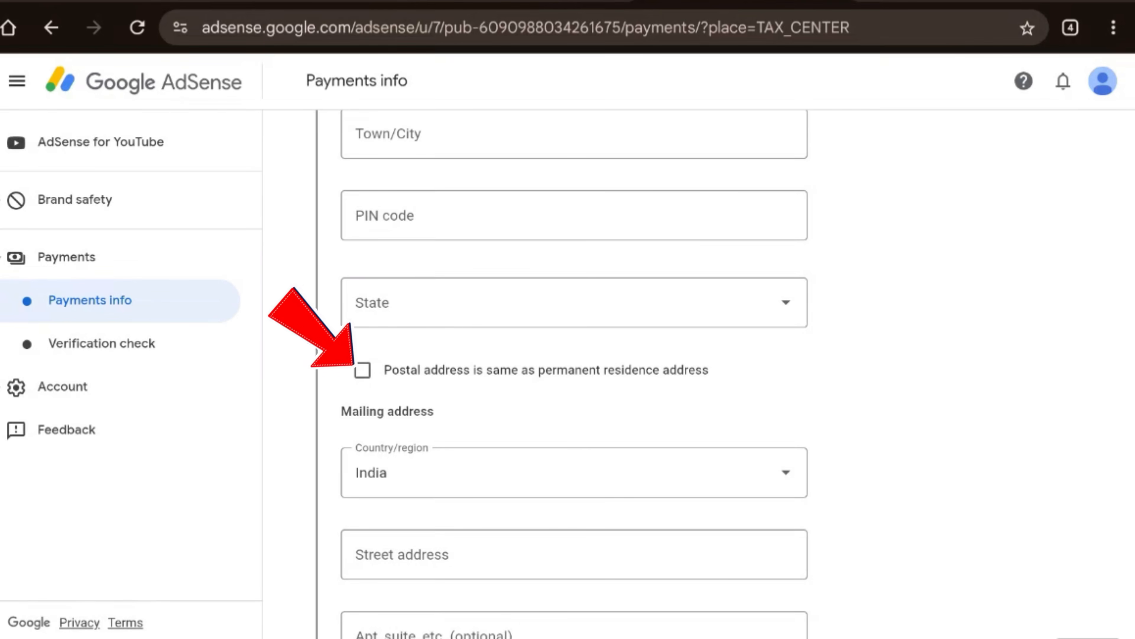
scroll(641, 393, "down", 2)
left_click_drag(641, 393, 661, 553)
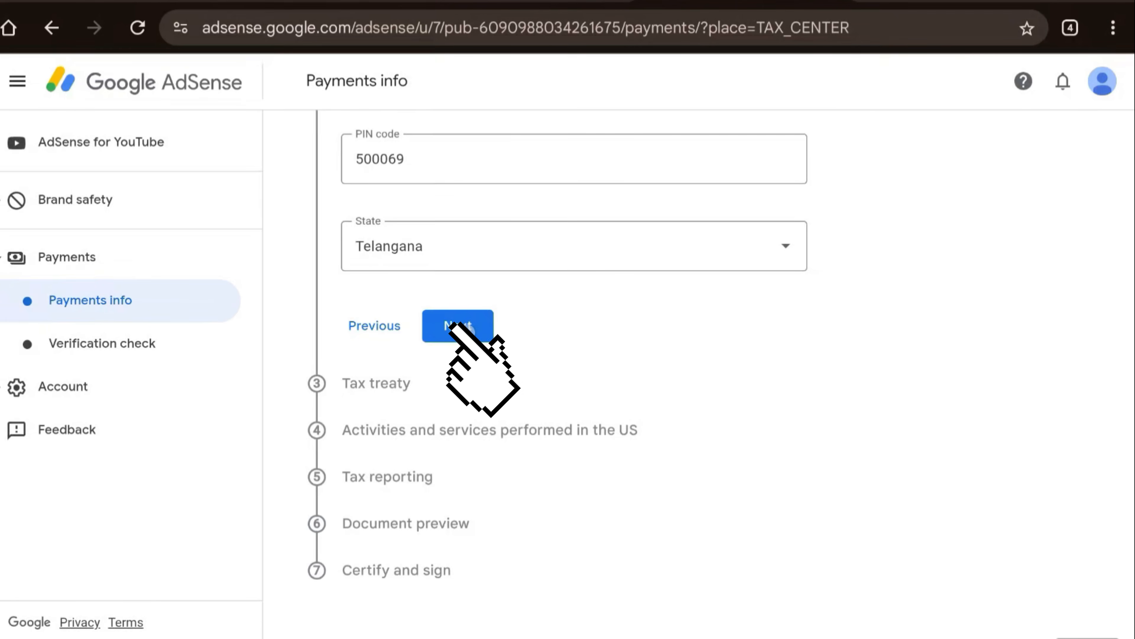
left_click(458, 325)
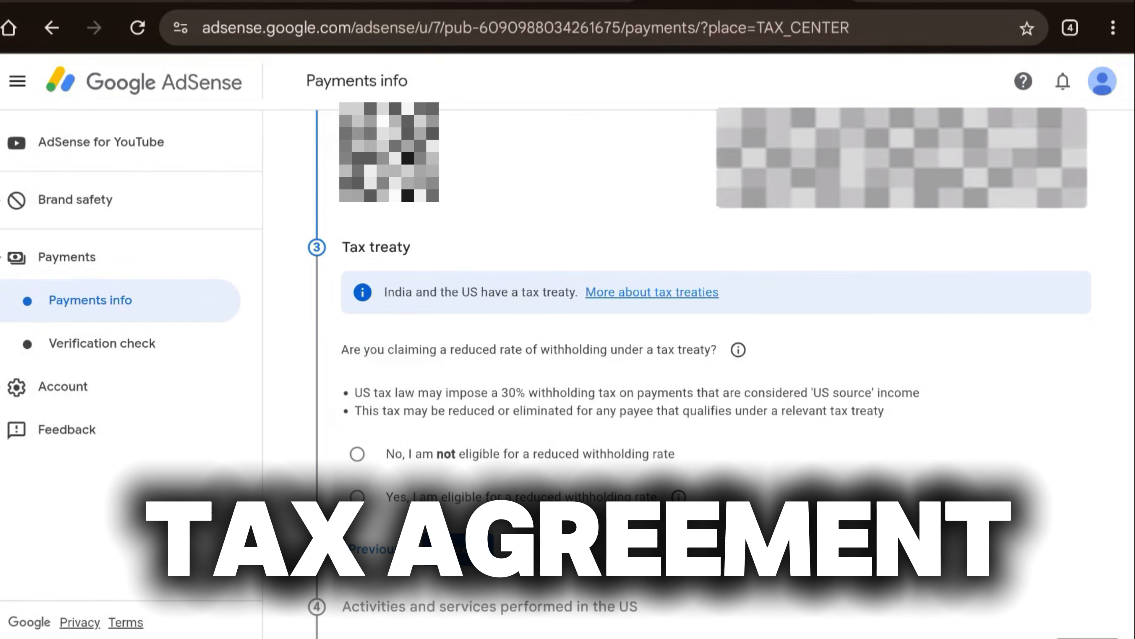
Claim eligibility for a reduced withholding rate under the tax treaty as a resident of India.
scroll(752, 405, "down", 3)
scroll(752, 405, "up", 1)
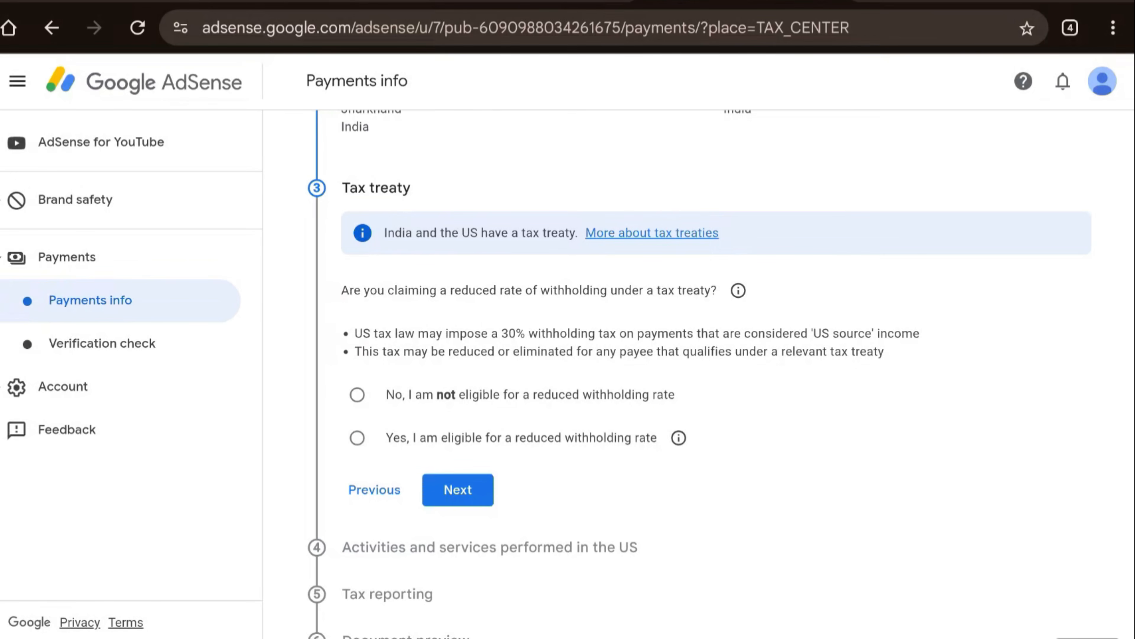
left_click(357, 437)
scroll(715, 371, "down", 2)
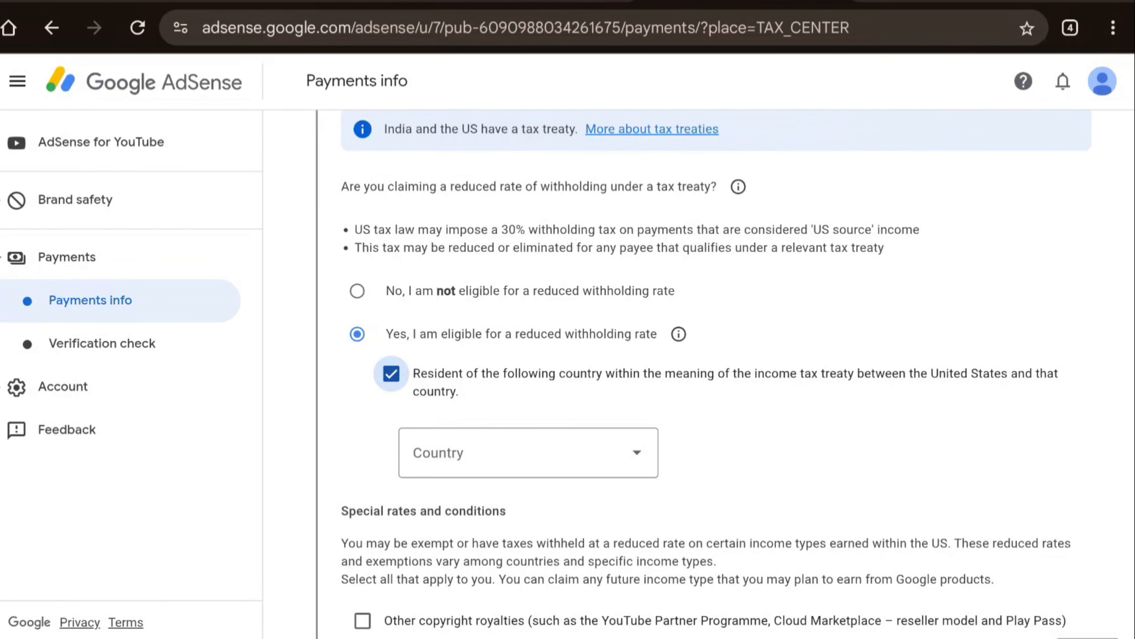
left_click(529, 452)
left_click(428, 389)
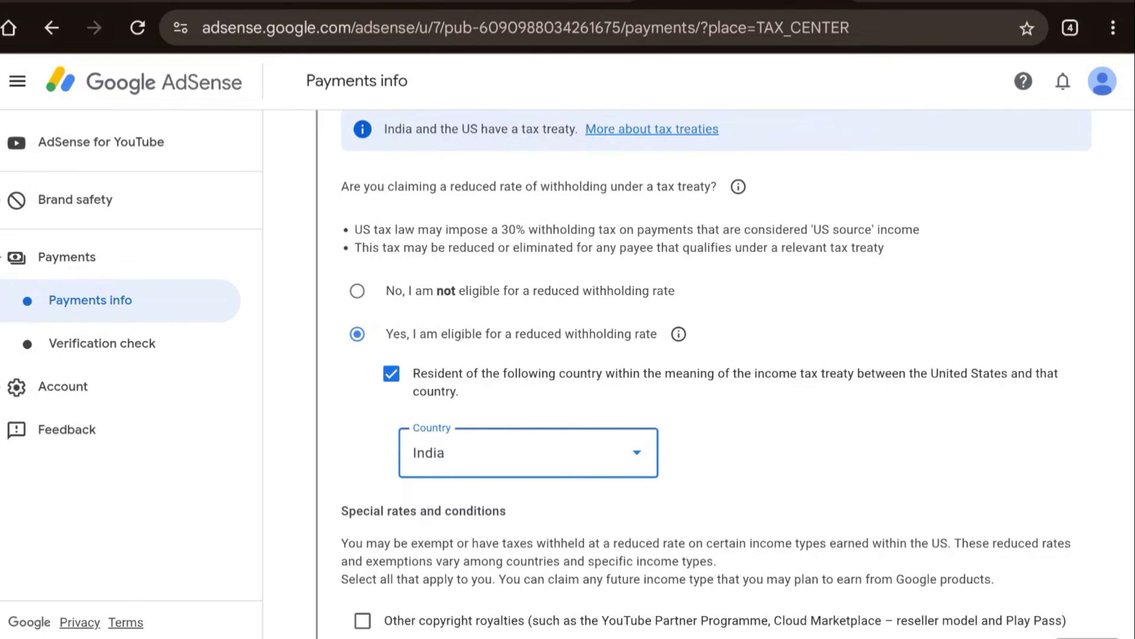
Claim other copyright royalties under Article 12 and paragraph 2A II at the 15% reduced treaty rate, and confirm the treaty terms are met.
scroll(715, 371, "down", 6)
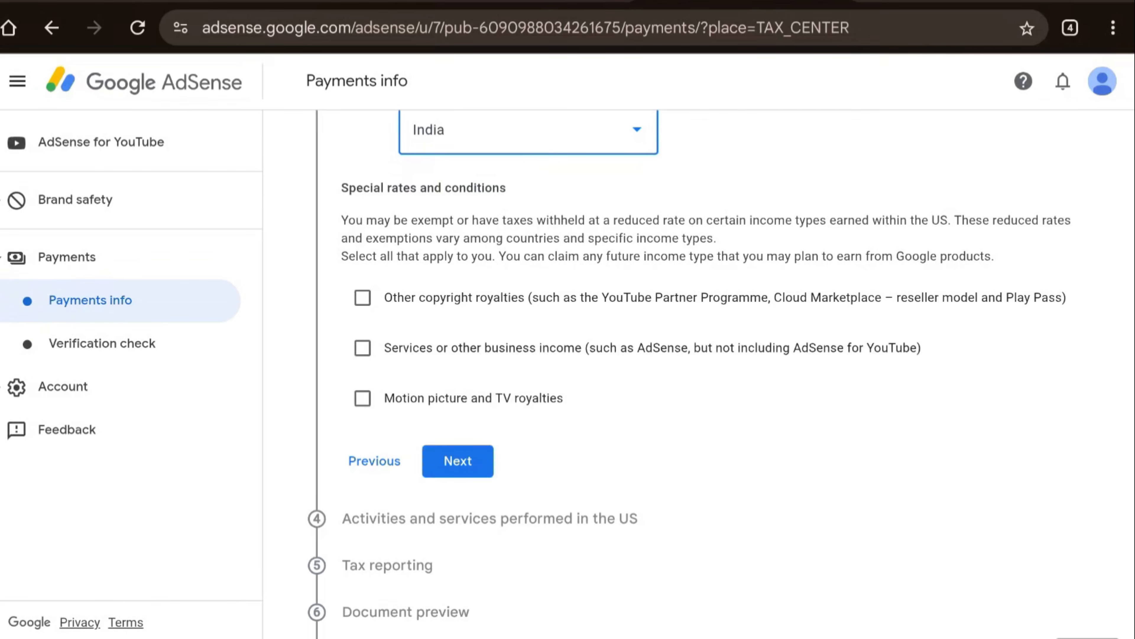
left_click(362, 298)
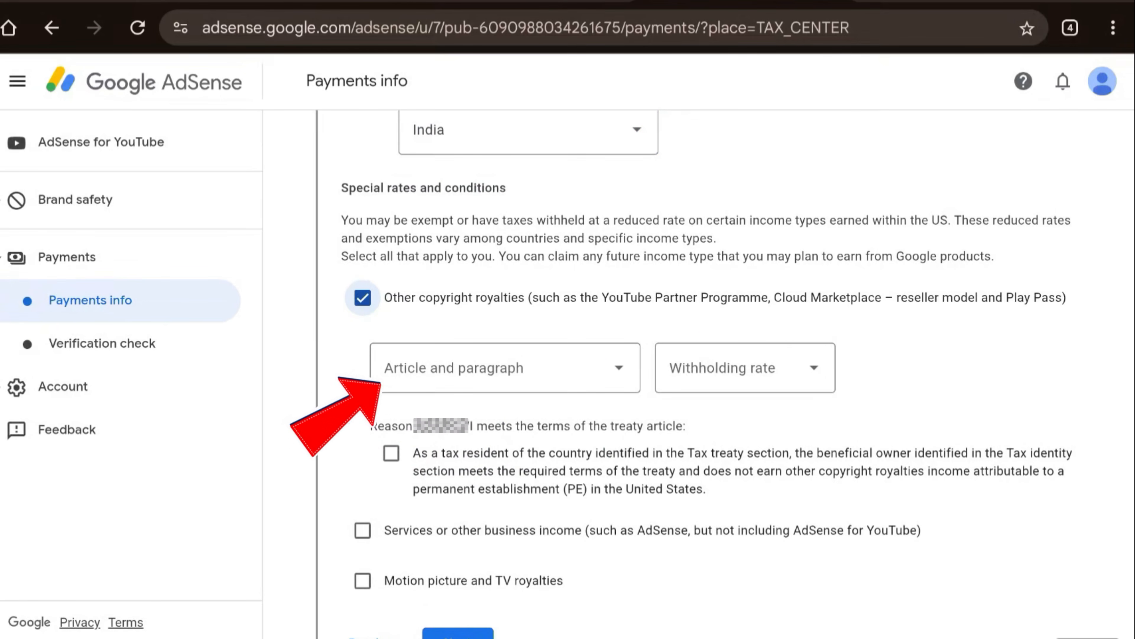
left_click(554, 368)
left_click(554, 425)
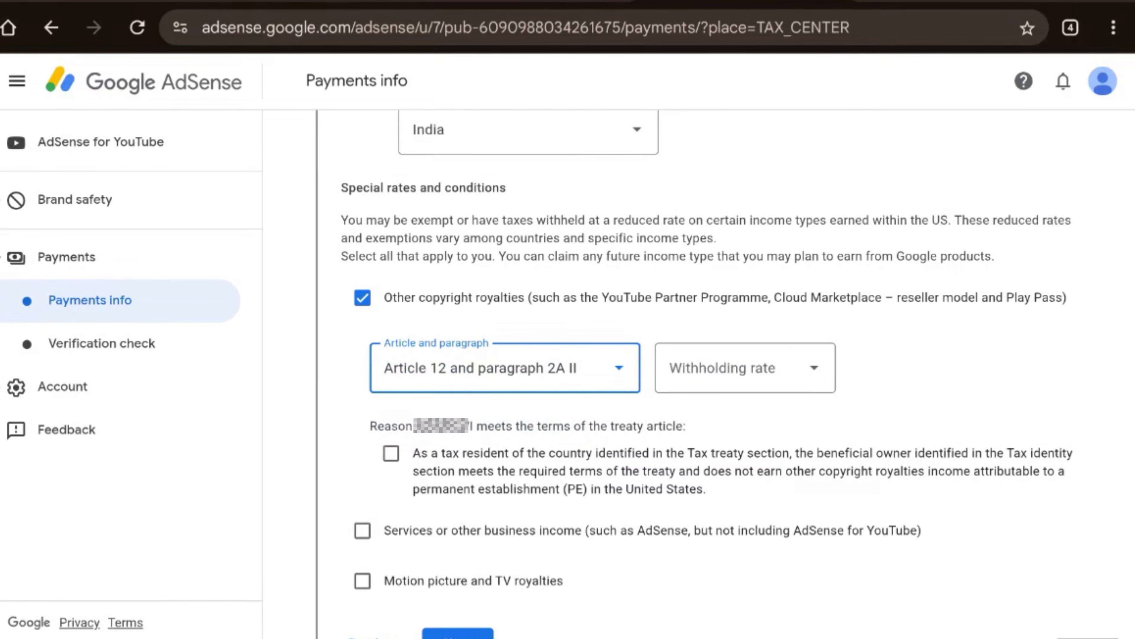
left_click(745, 367)
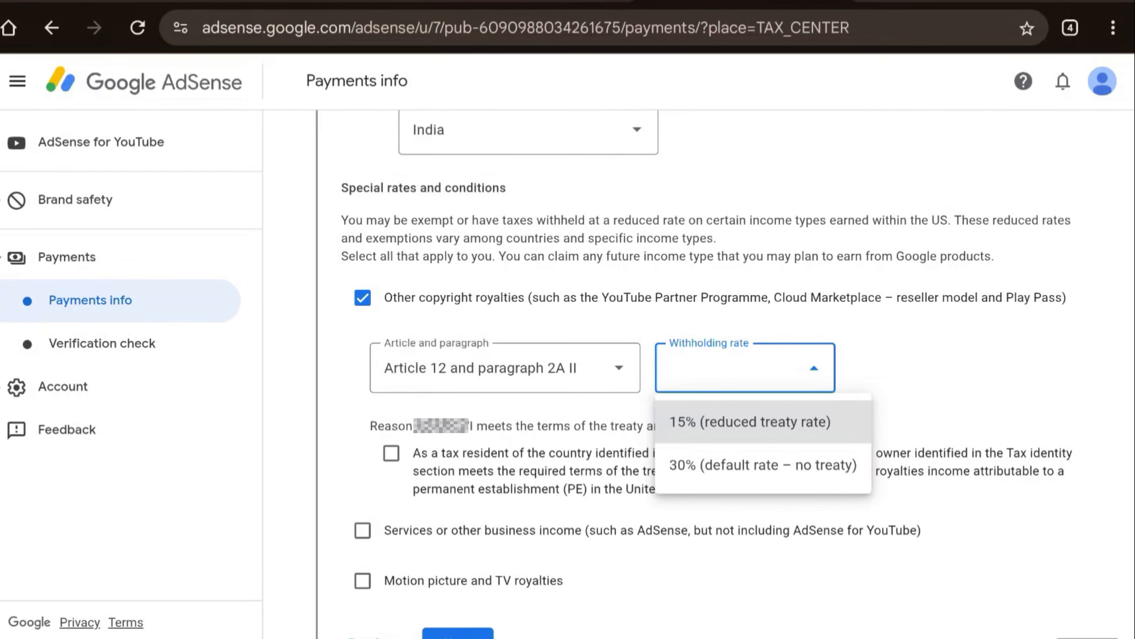
left_click(750, 422)
left_click(391, 348)
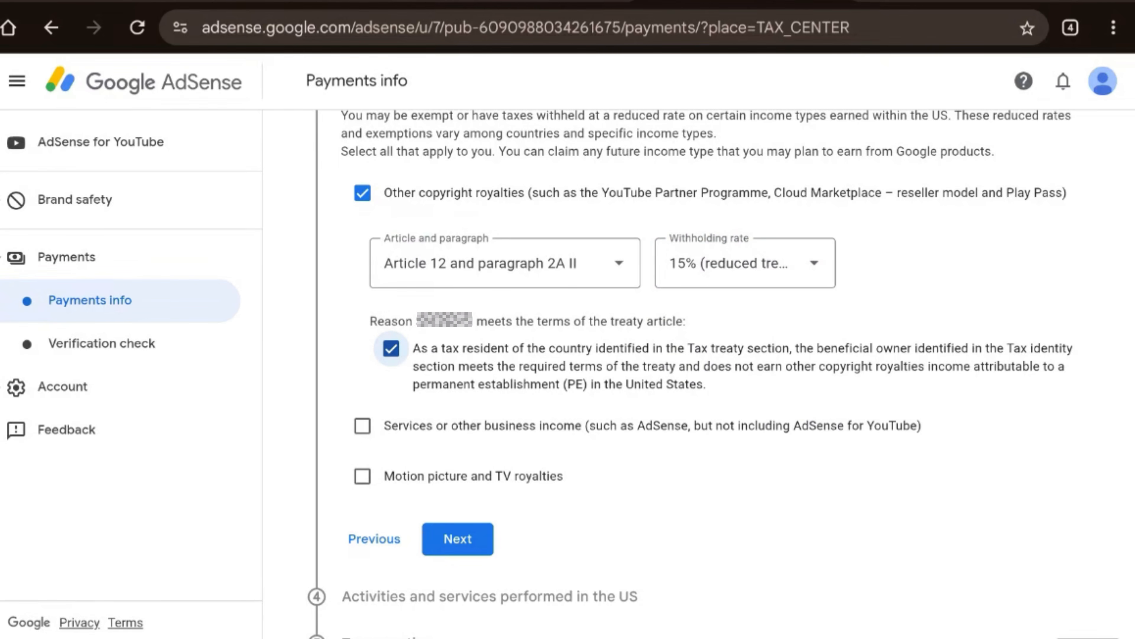
Claim services or other business income under Article 7 and paragraph 1 at the 0% reduced treaty rate, and confirm the treaty terms are met.
left_click(363, 425)
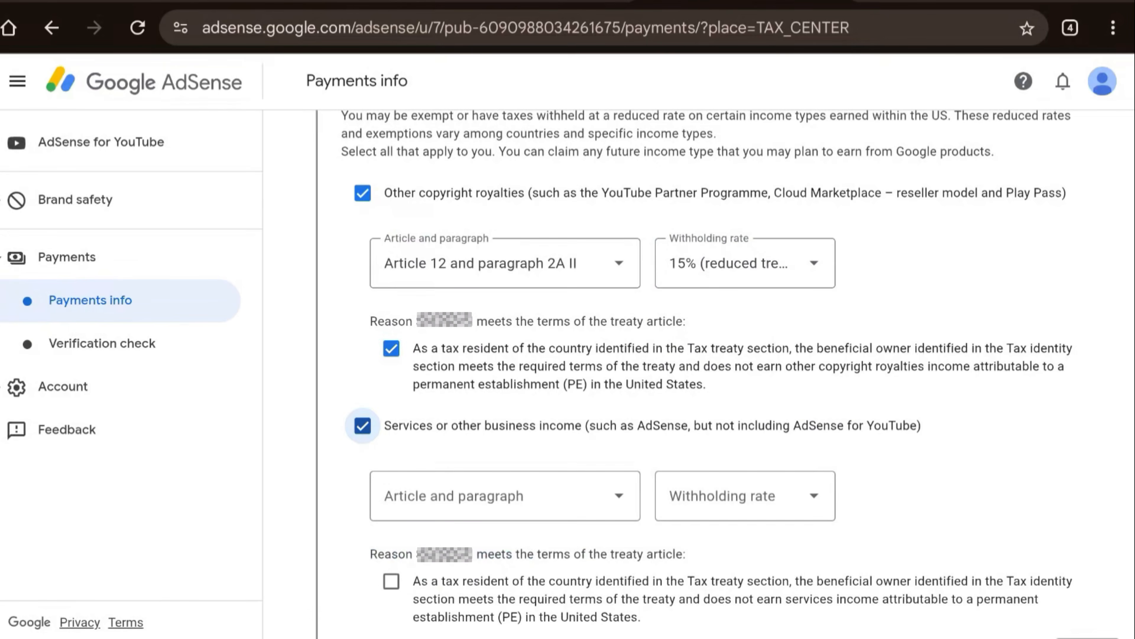
scroll(581, 403, "down", 2)
left_click(590, 396)
left_click(521, 452)
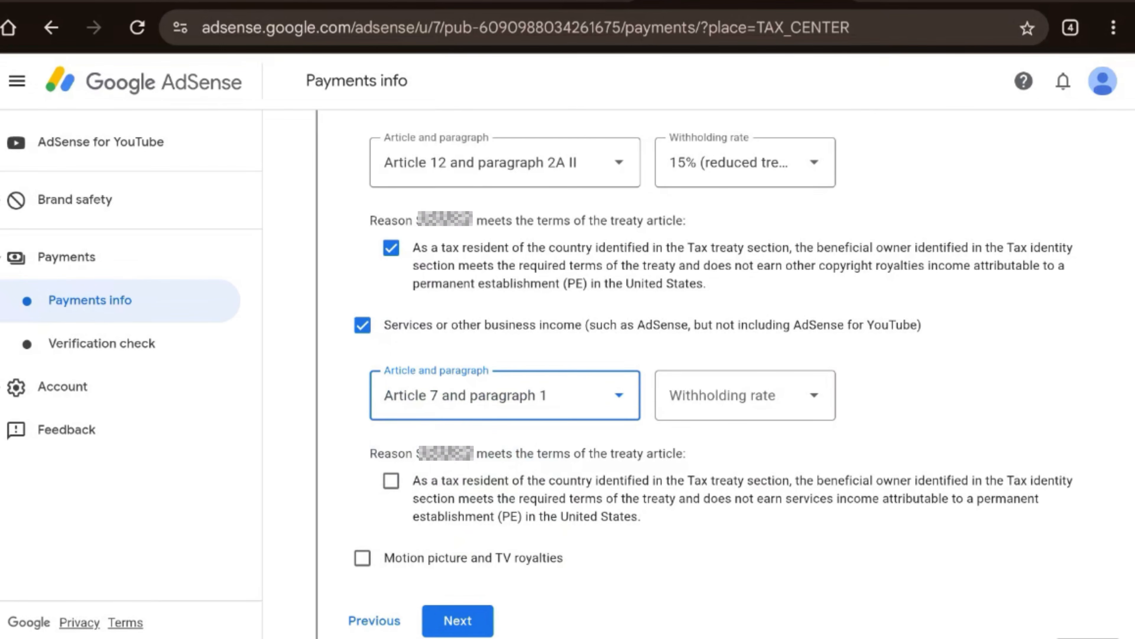
left_click(745, 395)
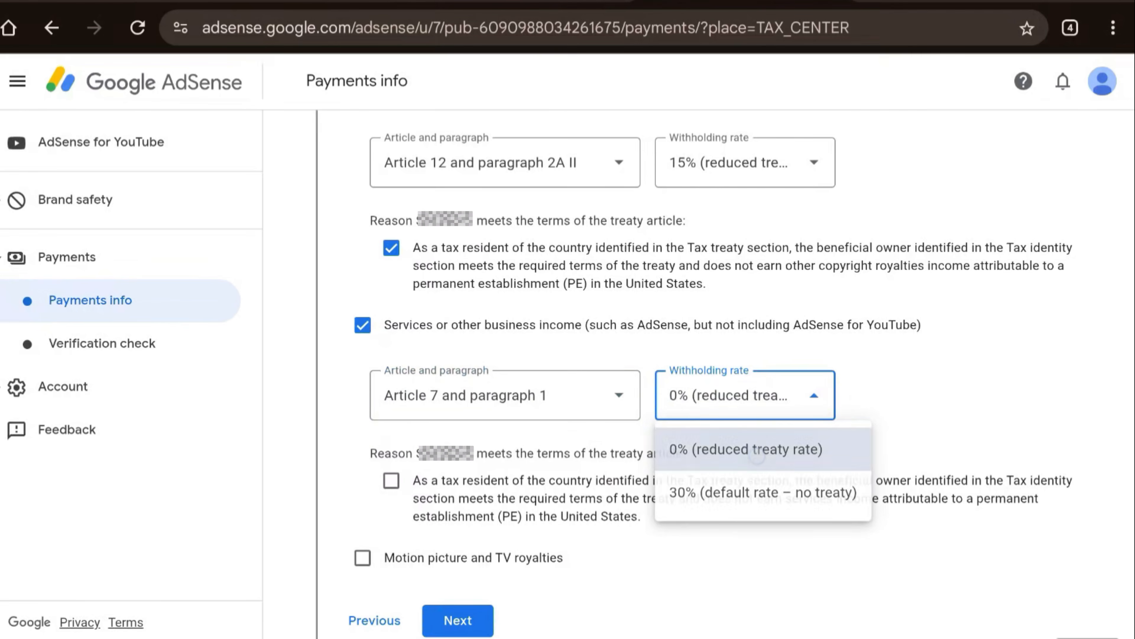
left_click(757, 454)
left_click(392, 480)
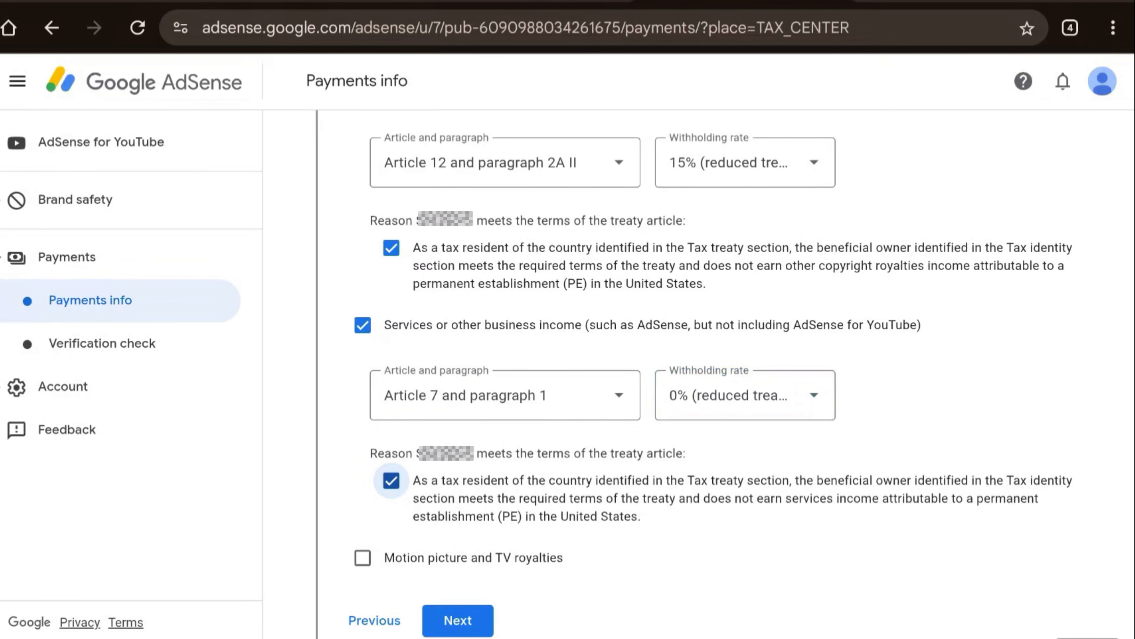
Claim motion picture and TV royalties under Article 12 and paragraph 2A II at 15%, confirm the treaty terms are met, and continue.
scroll(715, 376, "down", 3)
left_click(363, 403)
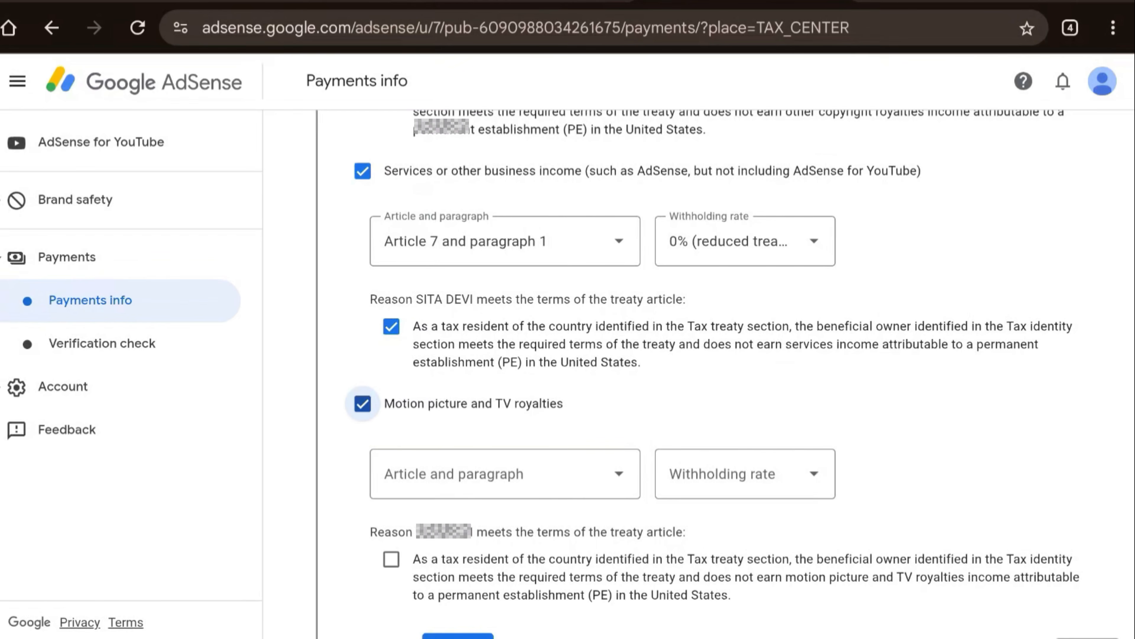
left_click(505, 474)
left_click(480, 528)
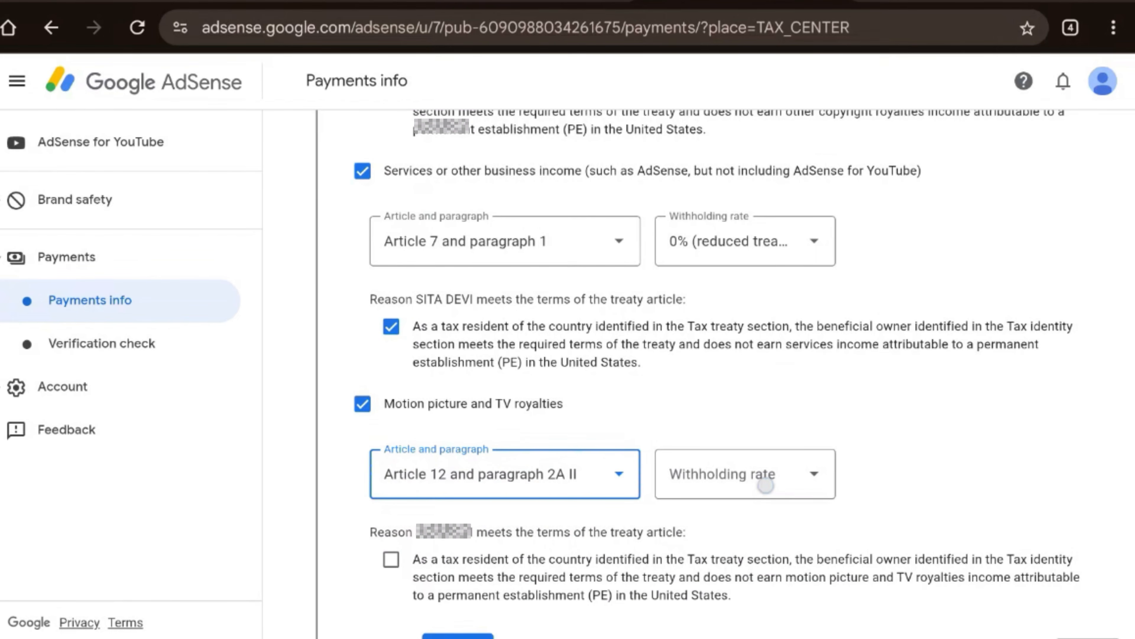
left_click(766, 485)
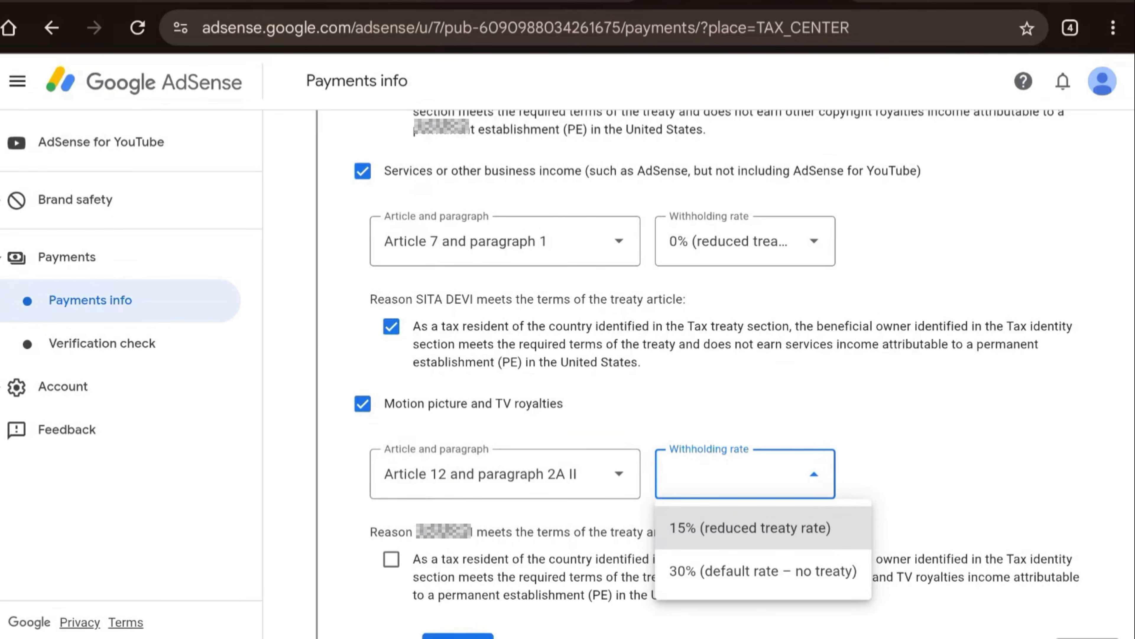
left_click(750, 527)
scroll(780, 345, "down", 4)
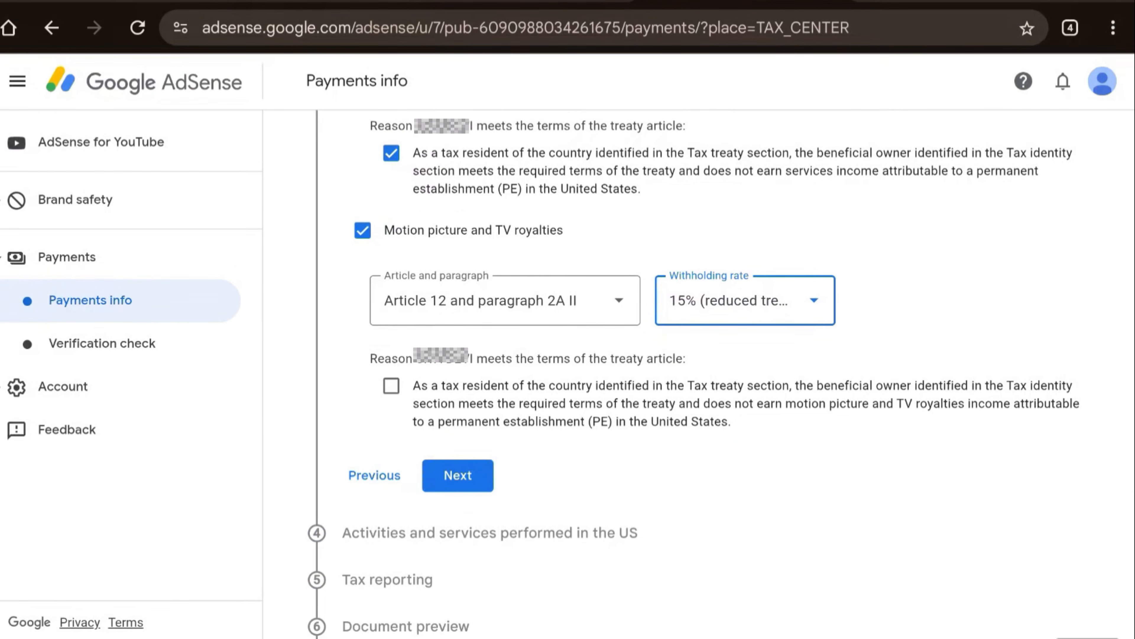
left_click(392, 385)
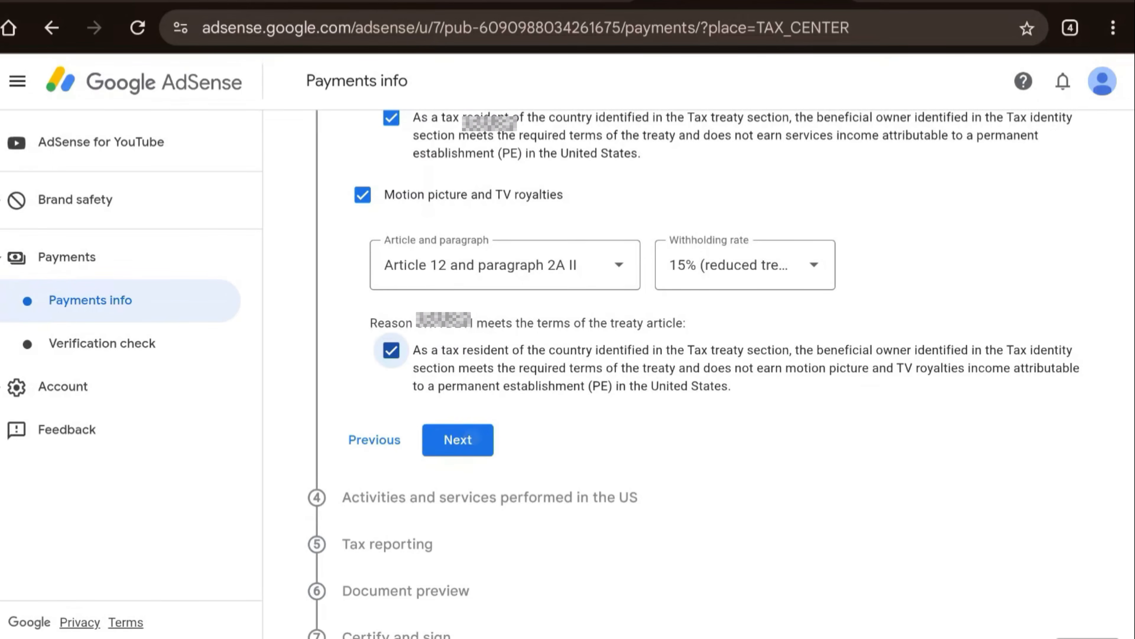
left_click(472, 436)
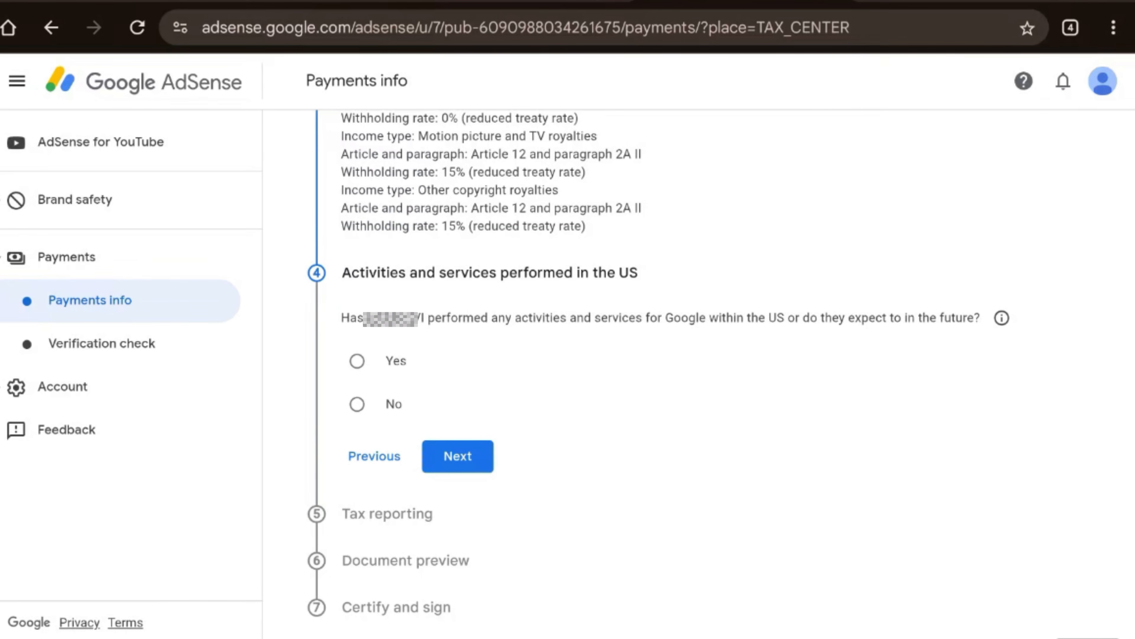
Answer No to activities and services performed in the US, certify that services are performed solely outside the US, and continue.
left_click(357, 404)
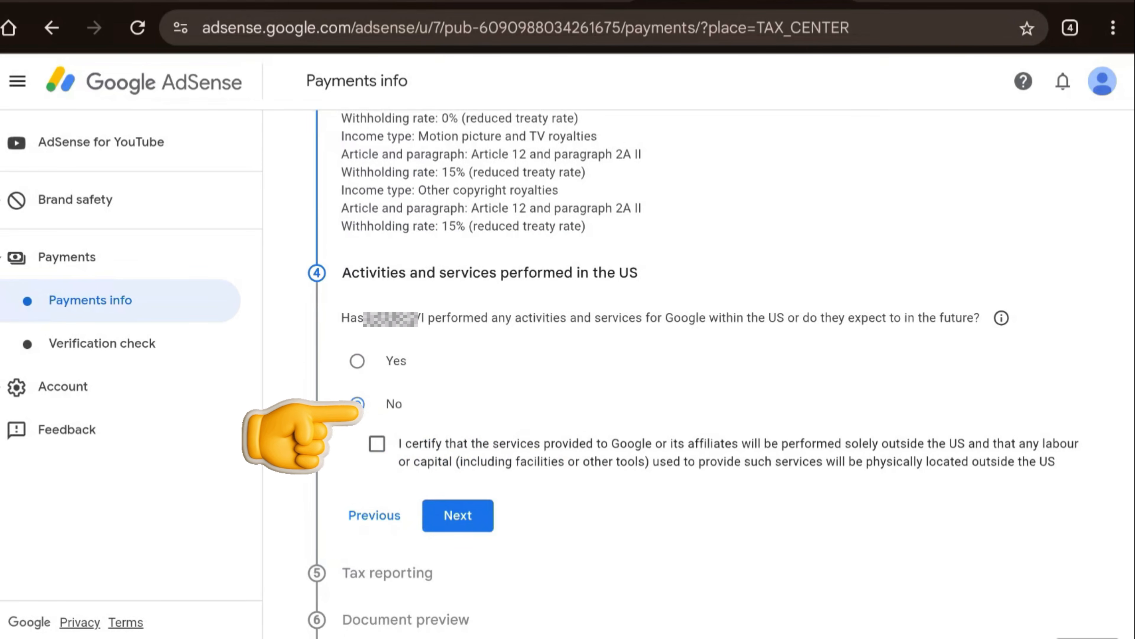
left_click(377, 444)
scroll(456, 418, "down", 2)
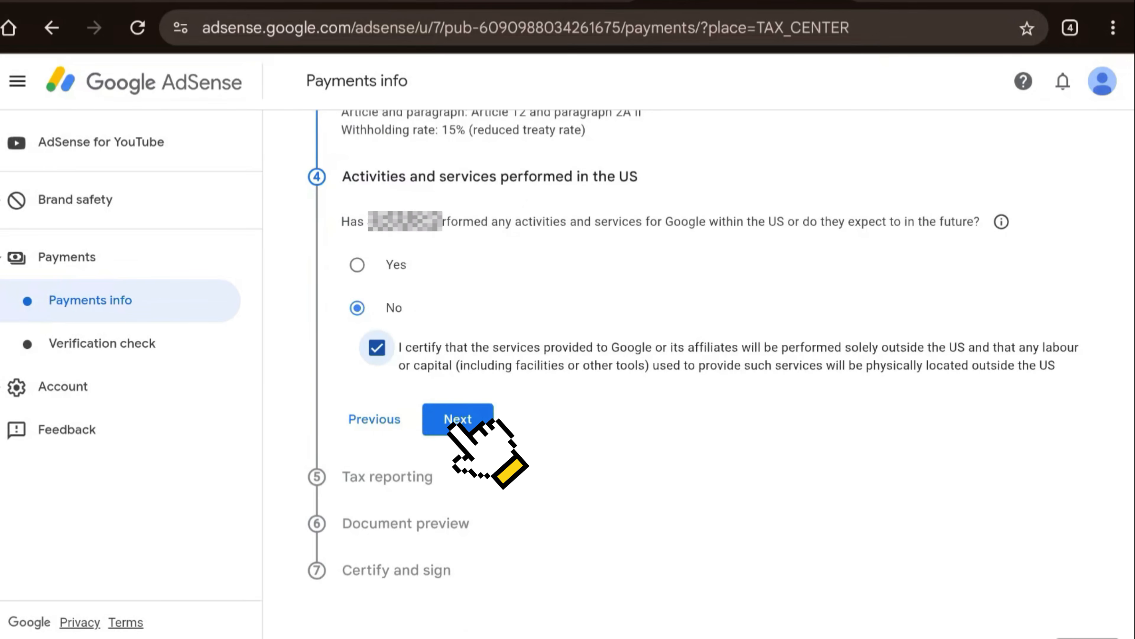
left_click(456, 418)
Set the US tax document delivery preference to Get documents by post and continue to the document preview.
scroll(642, 555, "down", 5)
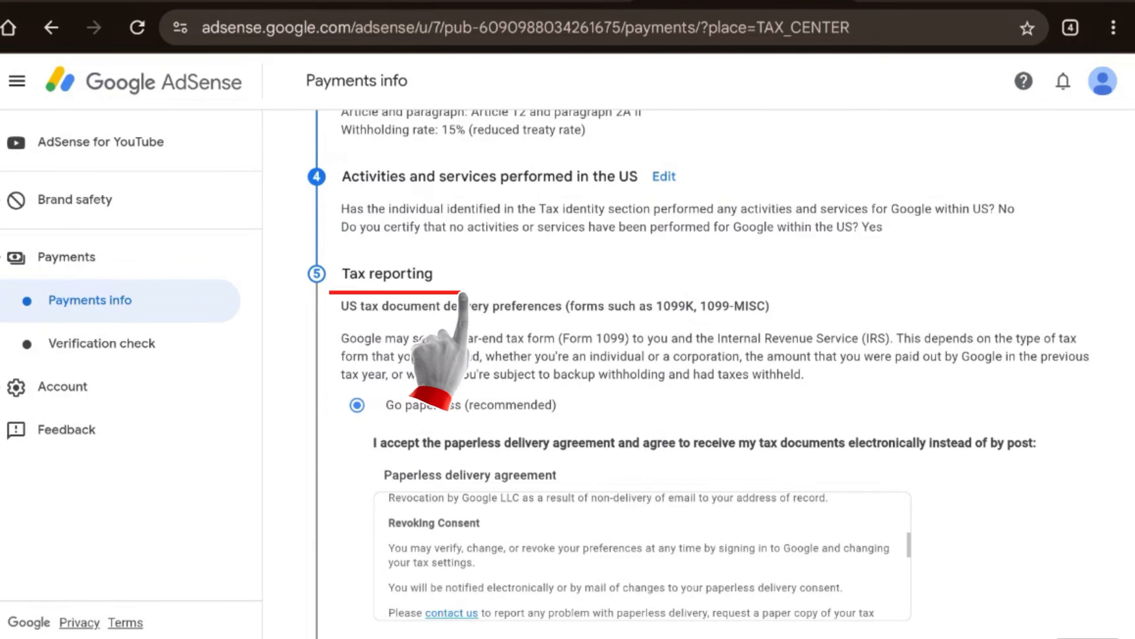
scroll(717, 383, "down", 4)
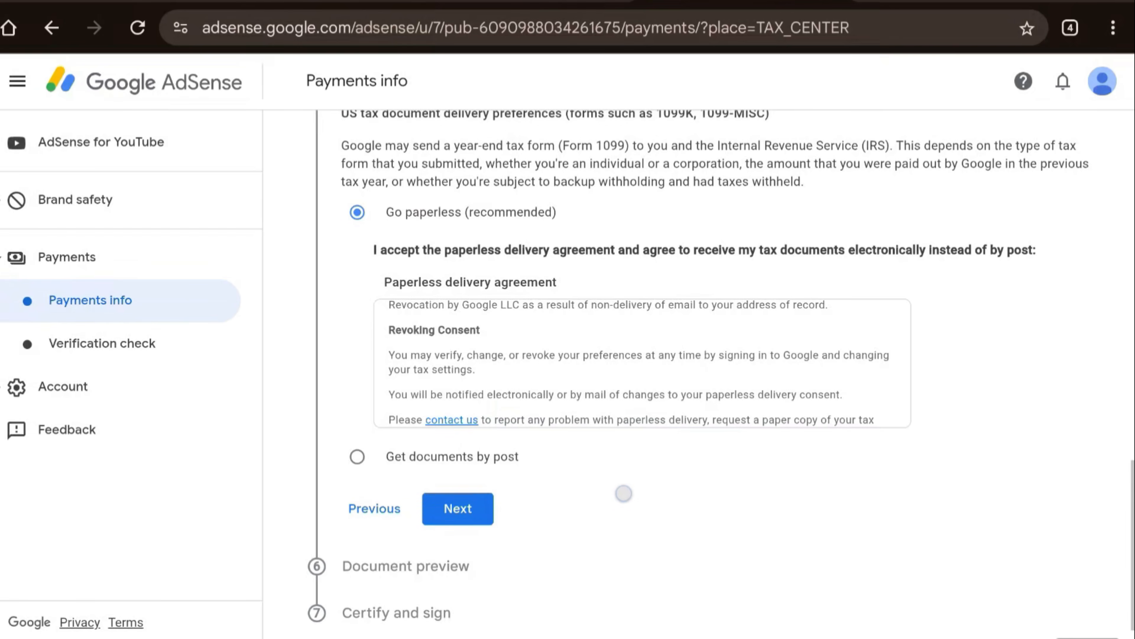
scroll(624, 495, "down", 1)
left_click(357, 428)
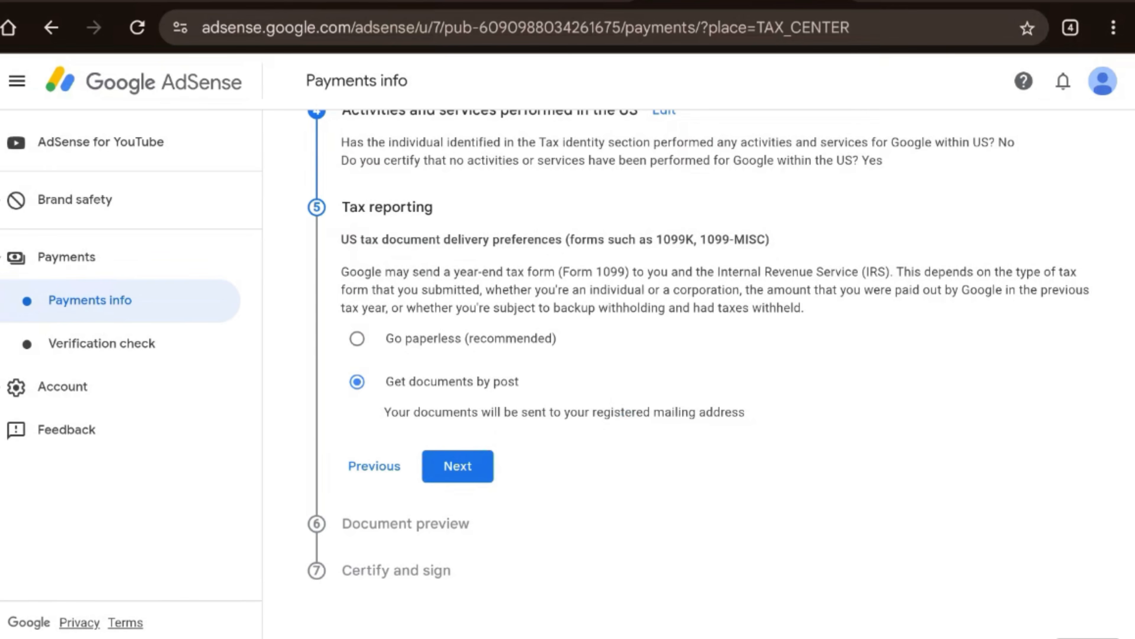
left_click(467, 468)
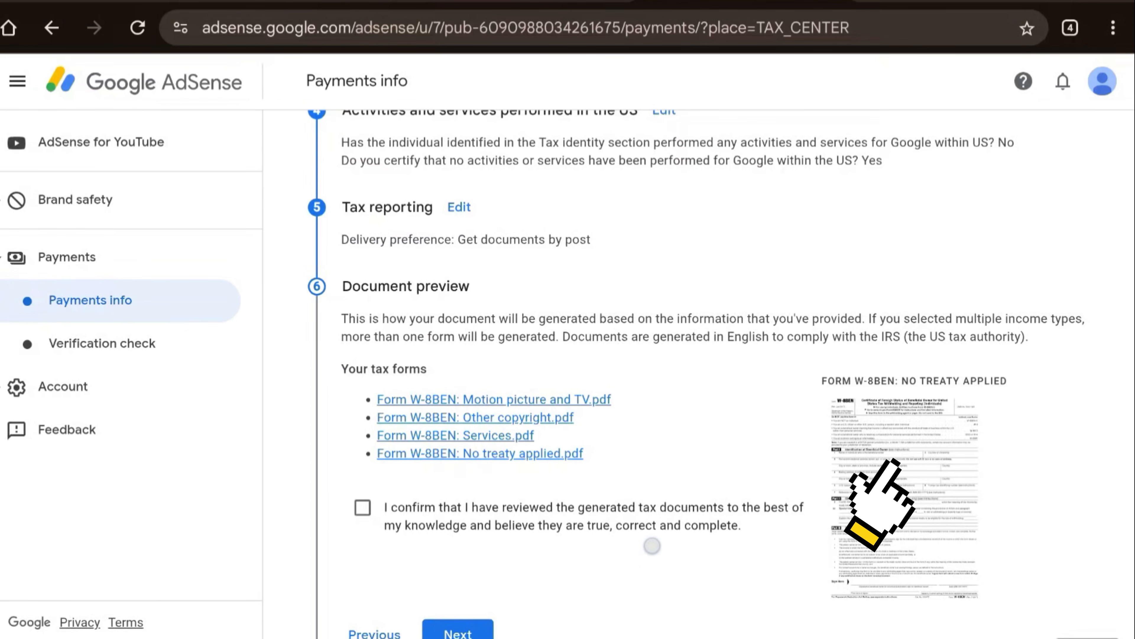
Confirm that the generated W-8BEN tax documents have been reviewed and continue to the Certify and sign section.
scroll(651, 546, "down", 3)
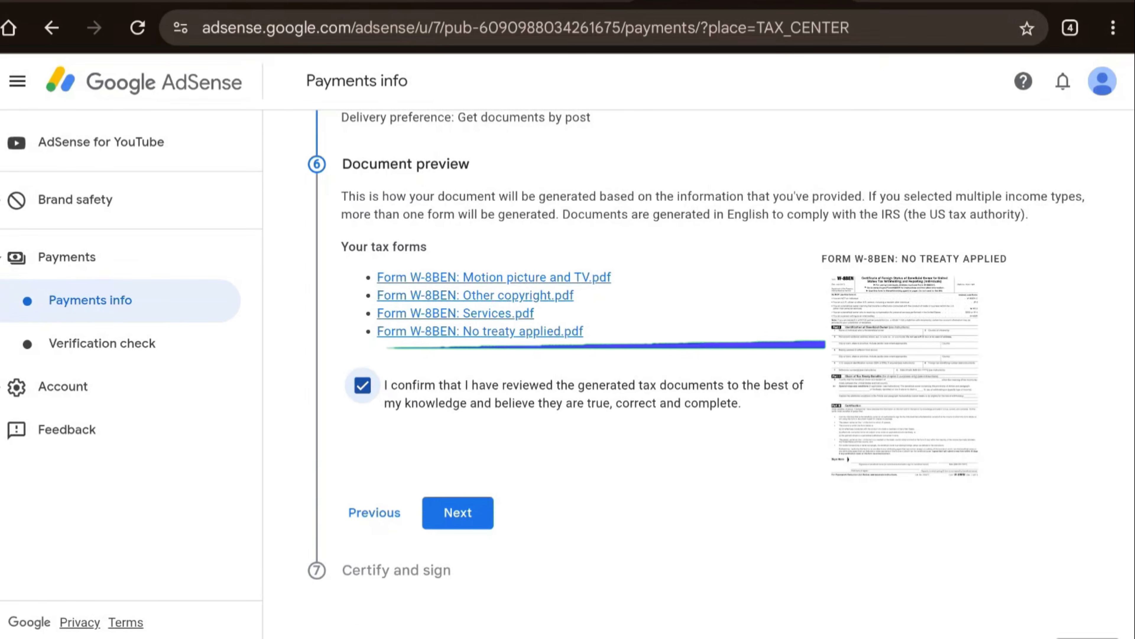
left_click(457, 512)
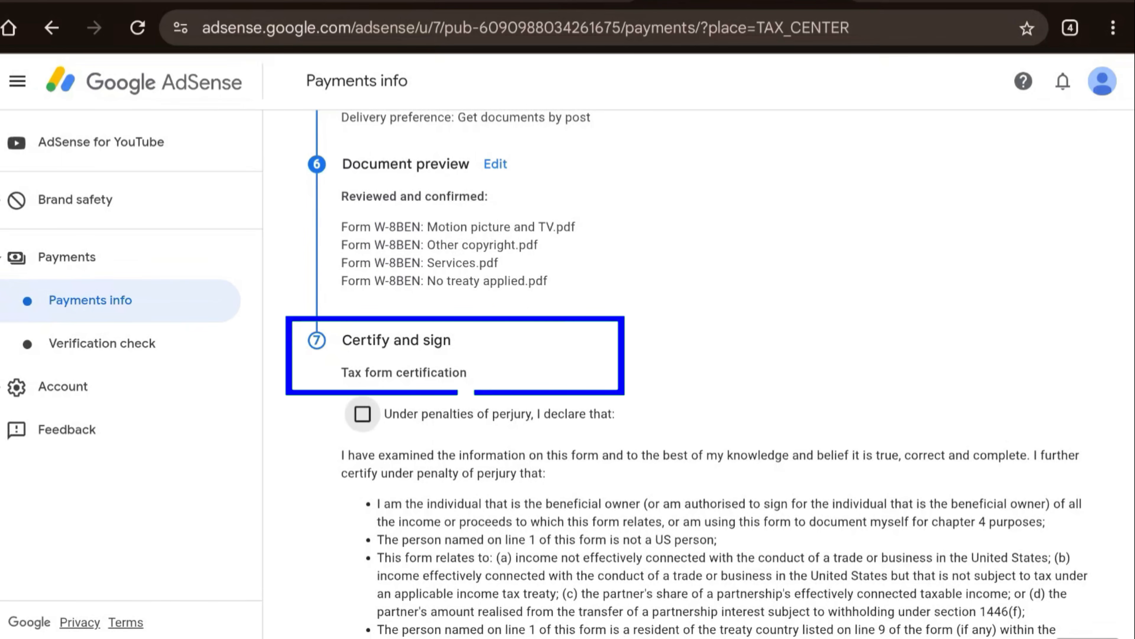
Certify the tax form under penalties of perjury and the unchanged status affidavit from 1 January 2020, and submit the form as the beneficial owner.
scroll(697, 371, "down", 5)
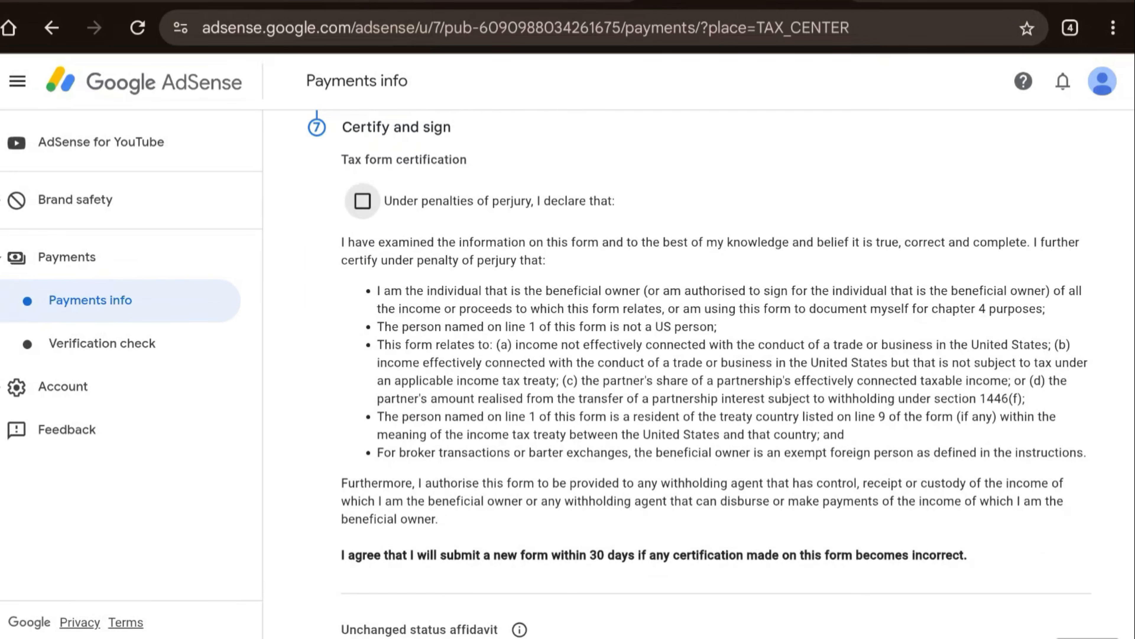
left_click(362, 201)
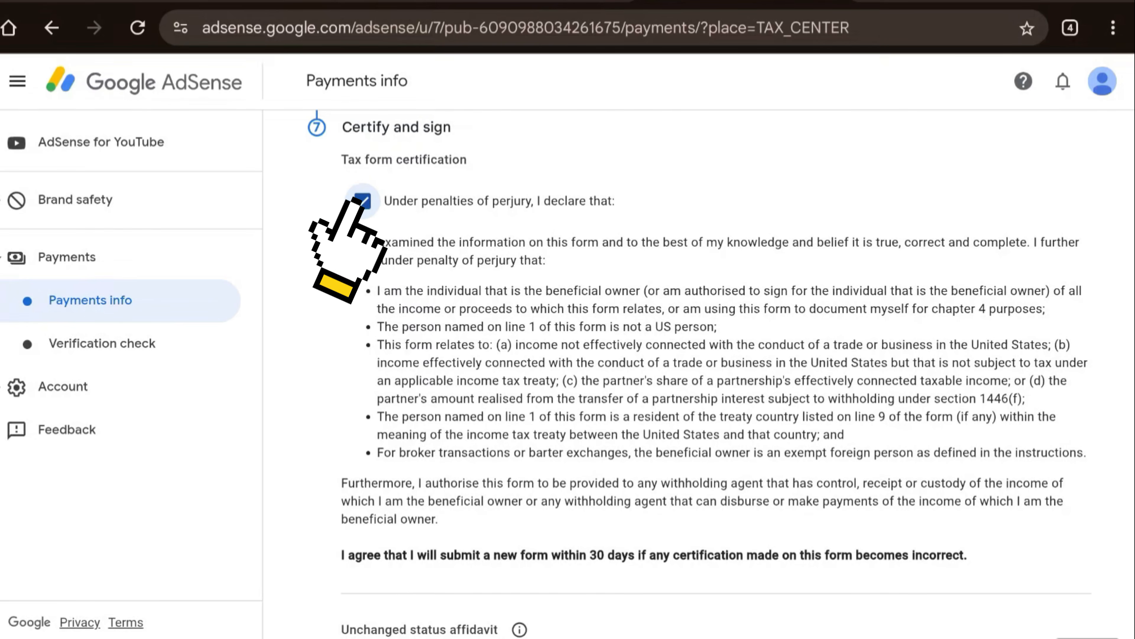
scroll(697, 371, "down", 5)
left_click(362, 465)
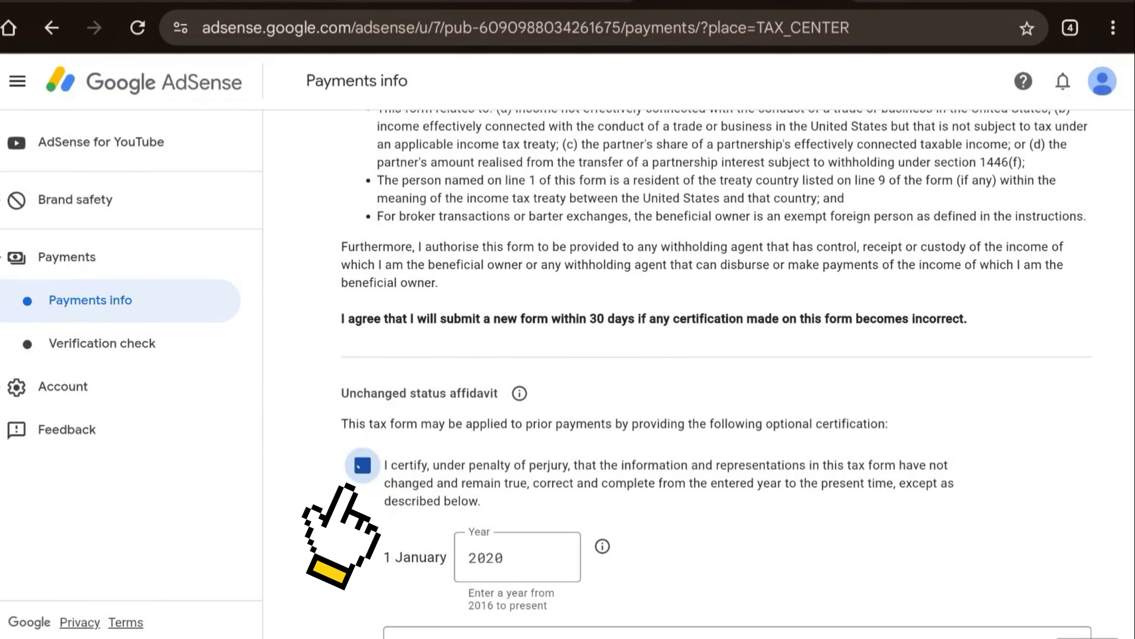
scroll(621, 373, "down", 4)
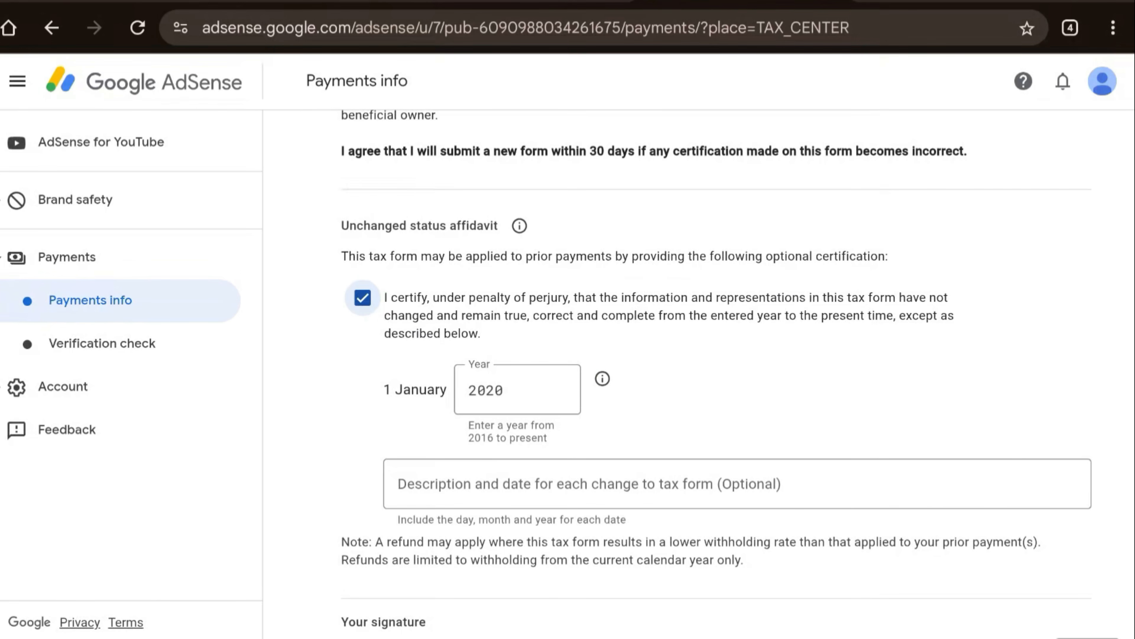
scroll(697, 371, "down", 10)
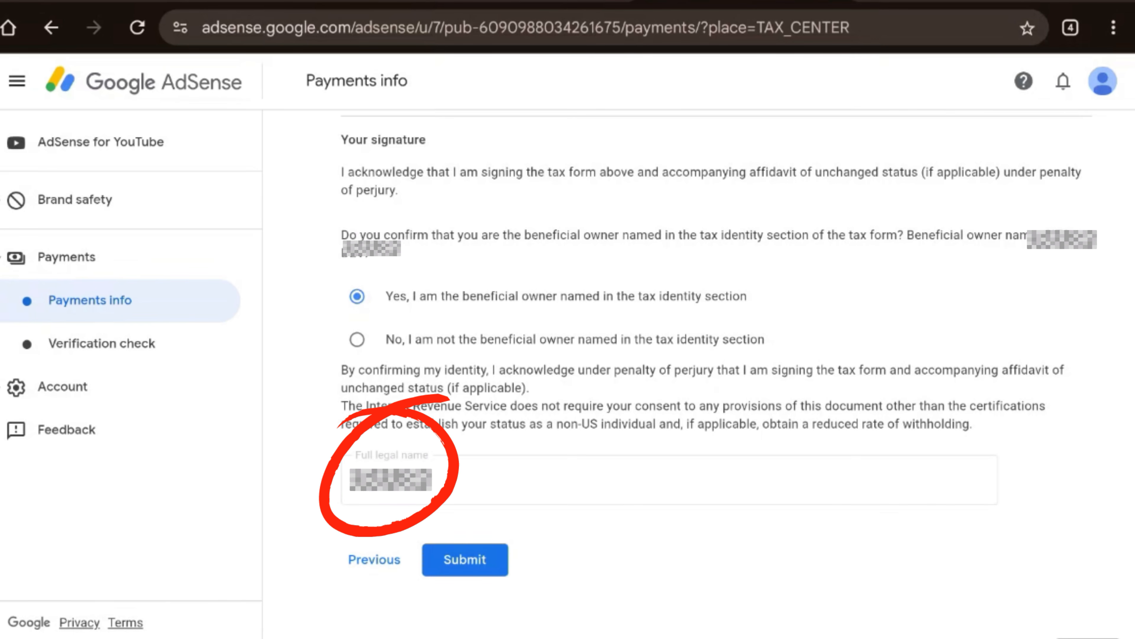
left_click(465, 559)
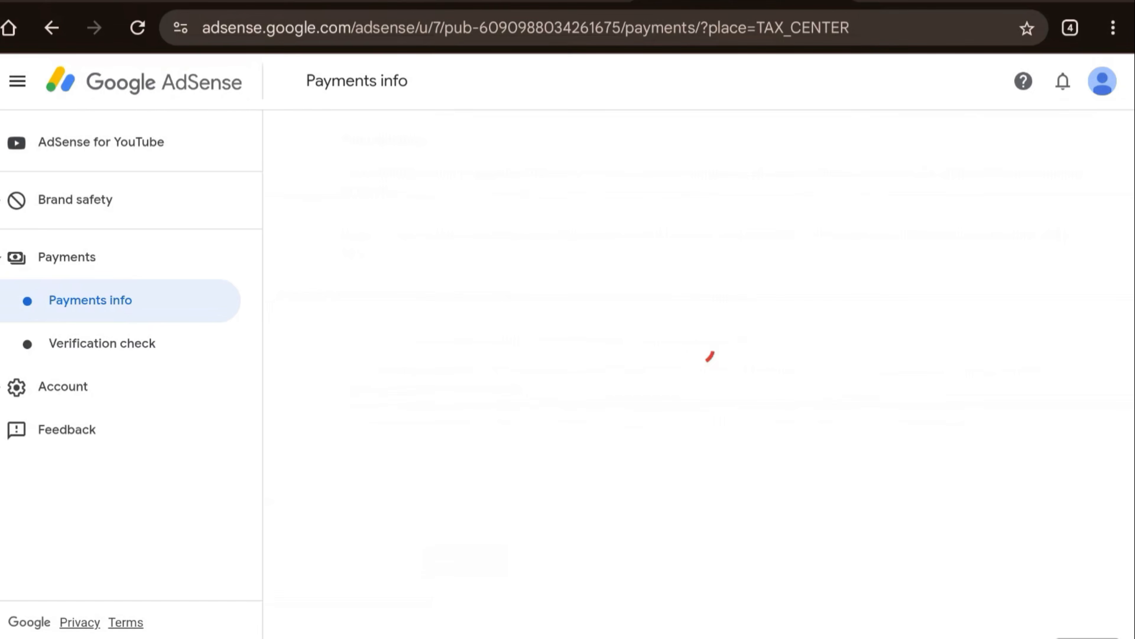